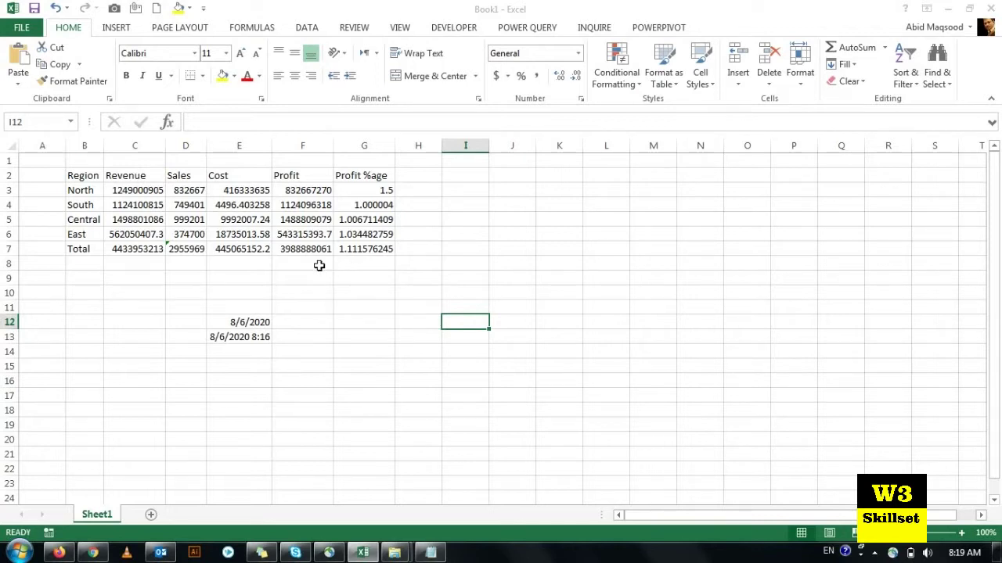
- Select the region sales table and step through the region names
{"action": "left_click", "coordinate": [83, 173]}
{"action": "left_click_drag", "start_coordinate": [128, 182], "coordinate": [380, 246]}
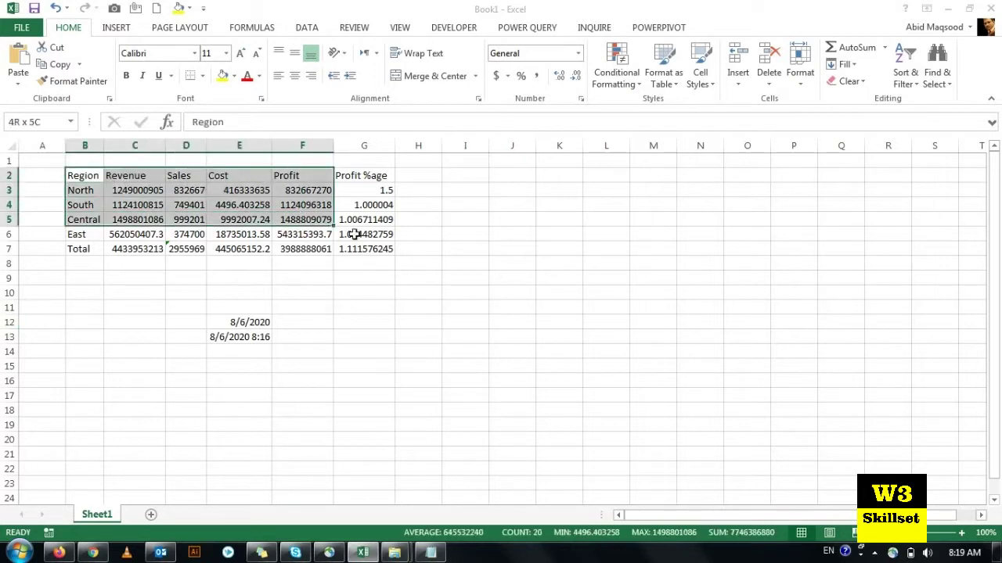
{"action": "left_click", "coordinate": [89, 178]}
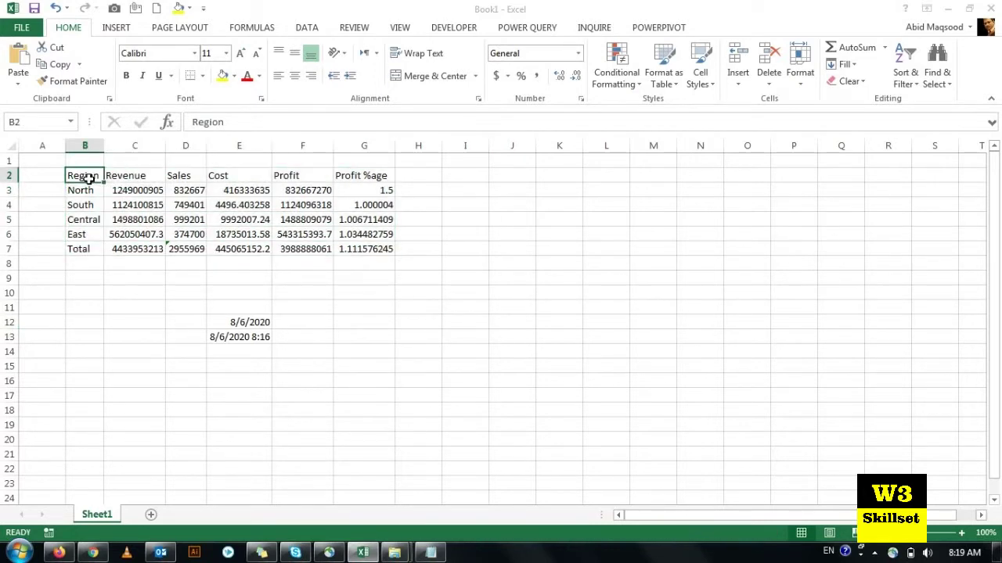
{"action": "left_click", "coordinate": [84, 191]}
{"action": "left_click", "coordinate": [87, 219]}
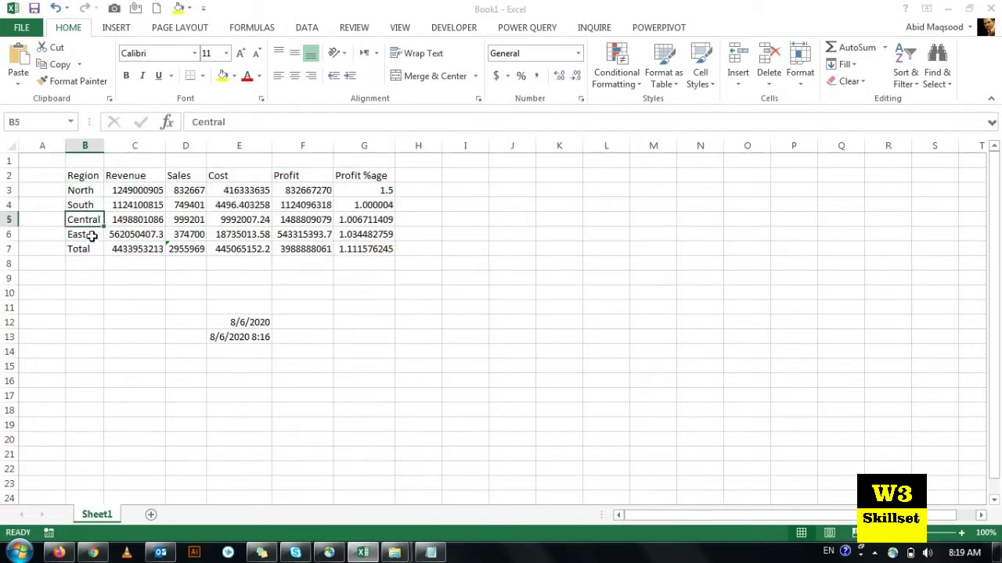
{"action": "left_click", "coordinate": [83, 248]}
- Review the headings from Revenue to Profit %age and the dates in E12 and E13
{"action": "left_click", "coordinate": [112, 174]}
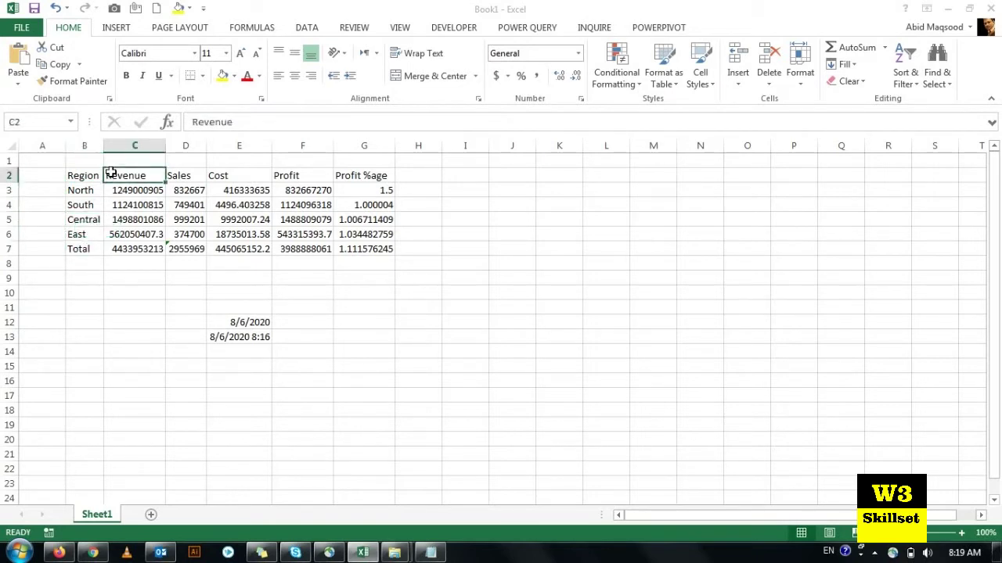
{"action": "left_click", "coordinate": [176, 177]}
{"action": "left_click", "coordinate": [220, 175]}
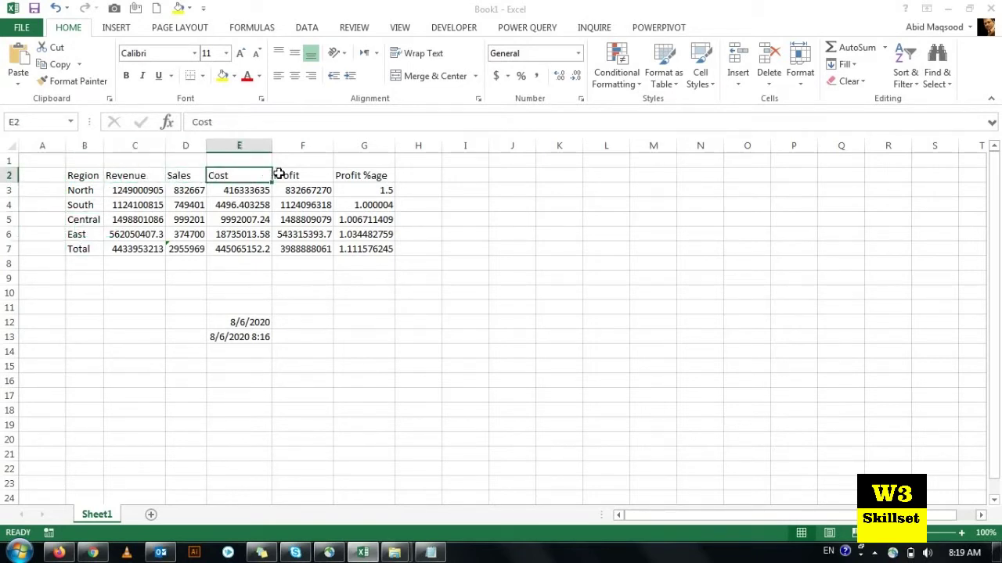
{"action": "left_click", "coordinate": [298, 174]}
{"action": "left_click", "coordinate": [360, 174]}
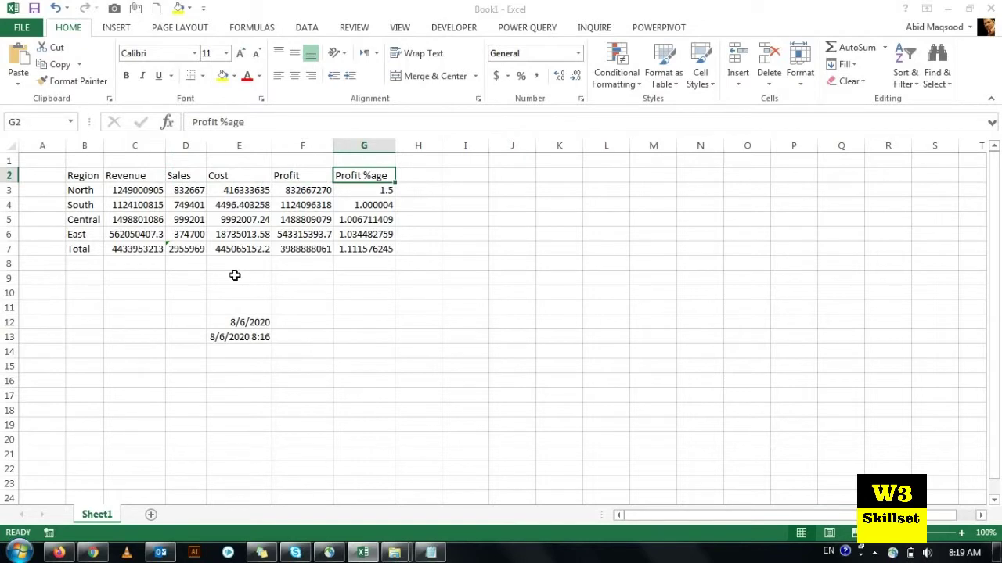
{"action": "left_click", "coordinate": [244, 323]}
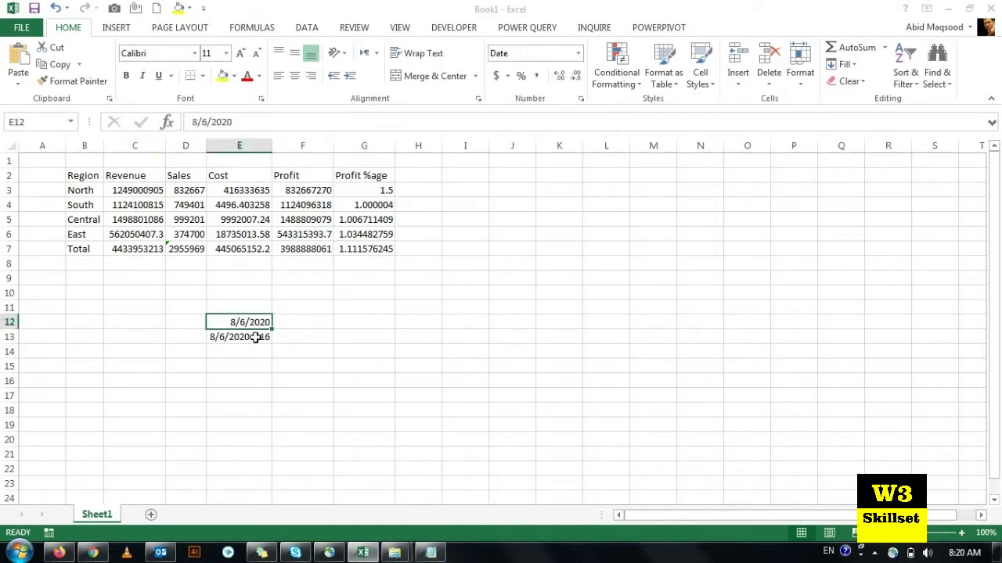
{"action": "left_click", "coordinate": [256, 338]}
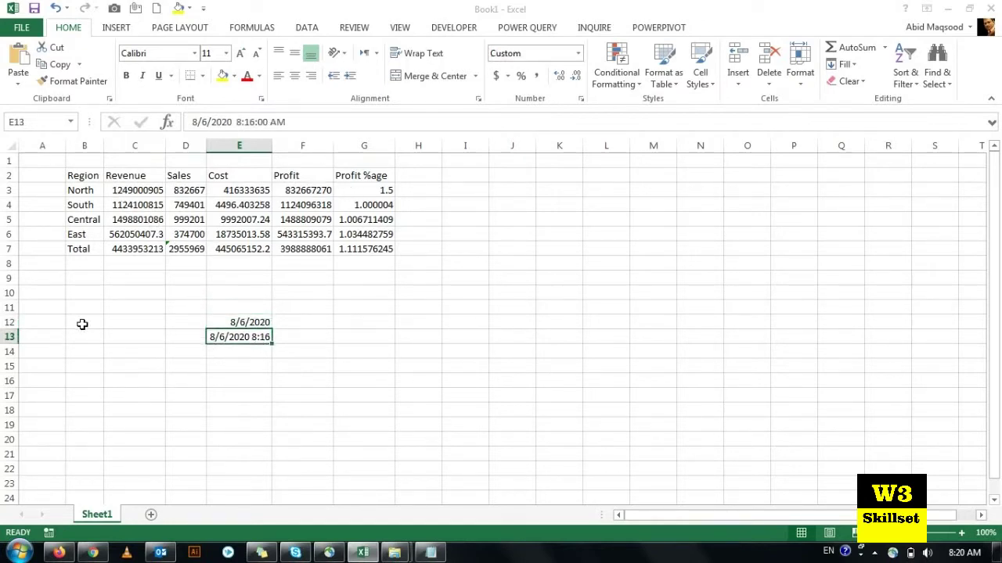
- Give Revenue values C3:C7 Comma Style with no decimals and narrow column C
{"action": "left_click", "coordinate": [125, 191]}
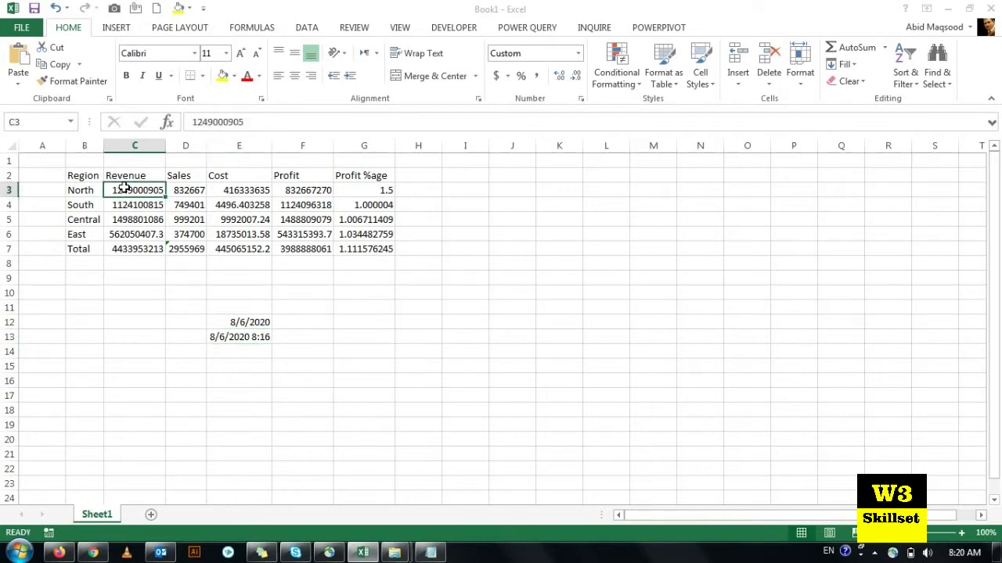
{"action": "mouse_move", "coordinate": [126, 190]}
{"action": "left_mouse_down"}
{"action": "mouse_move", "coordinate": [146, 250]}
{"action": "mouse_move", "coordinate": [135, 247]}
{"action": "left_mouse_up"}
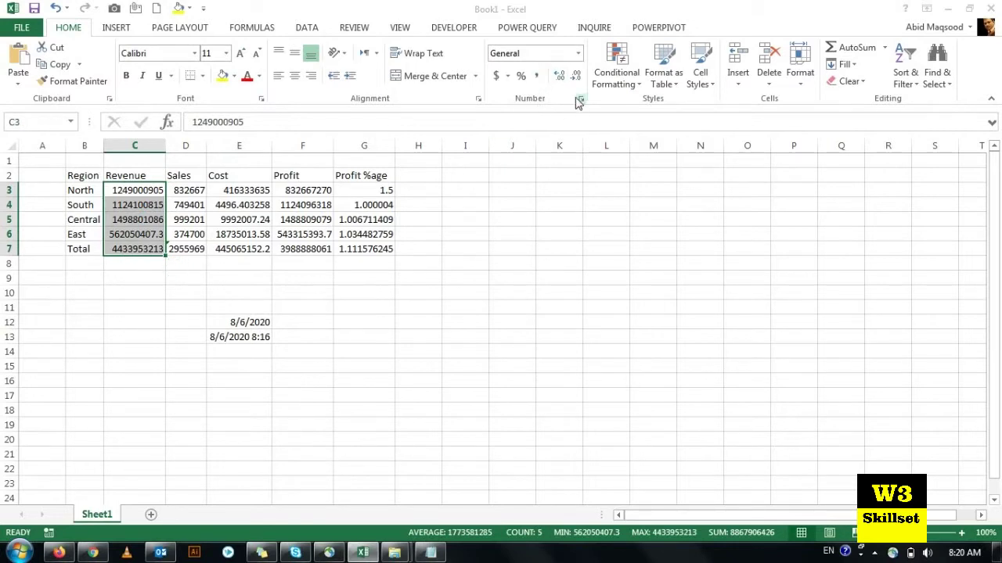
{"action": "left_click", "coordinate": [536, 78]}
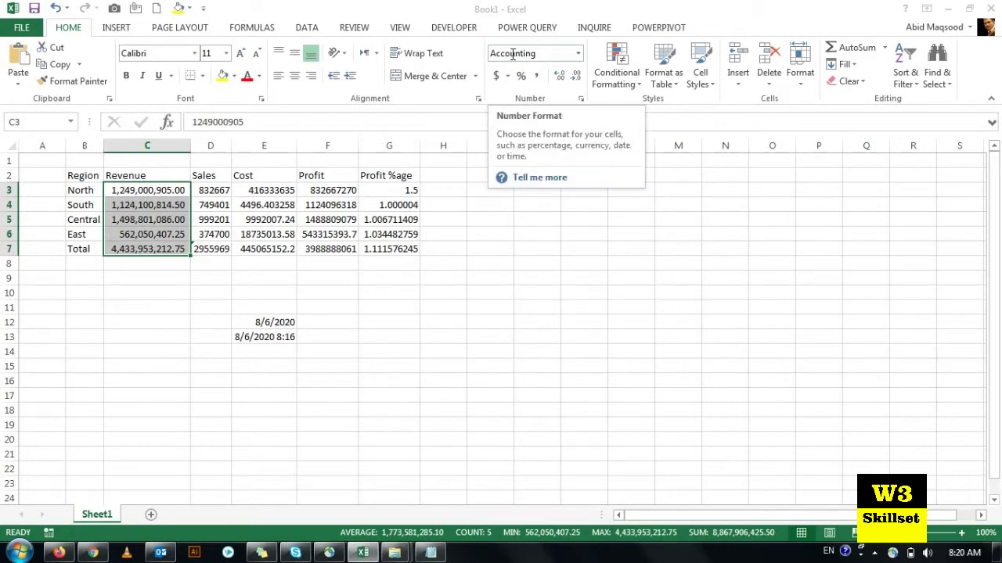
{"action": "left_click", "coordinate": [561, 77]}
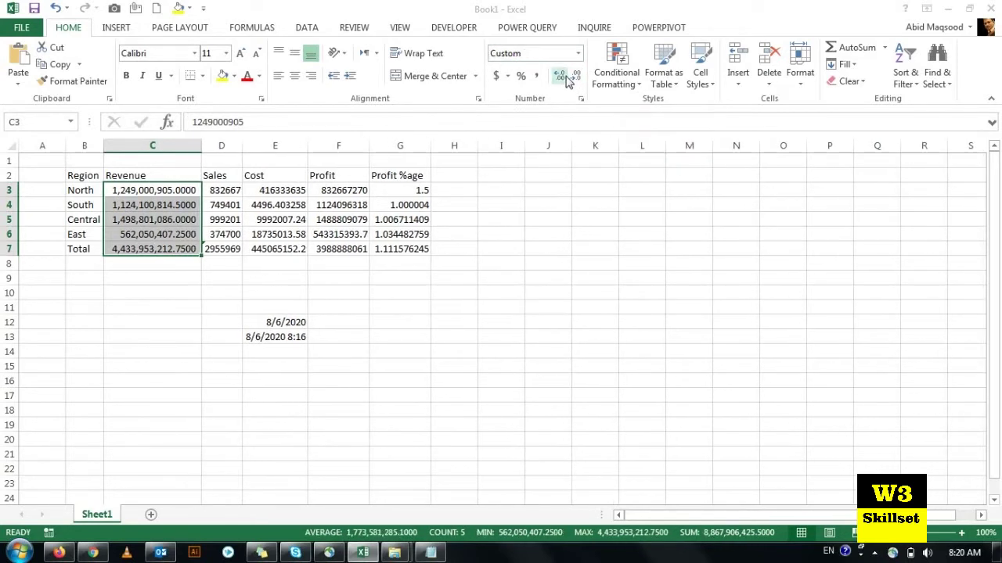
{"action": "left_click", "coordinate": [576, 77]}
{"action": "left_click", "coordinate": [576, 77]}
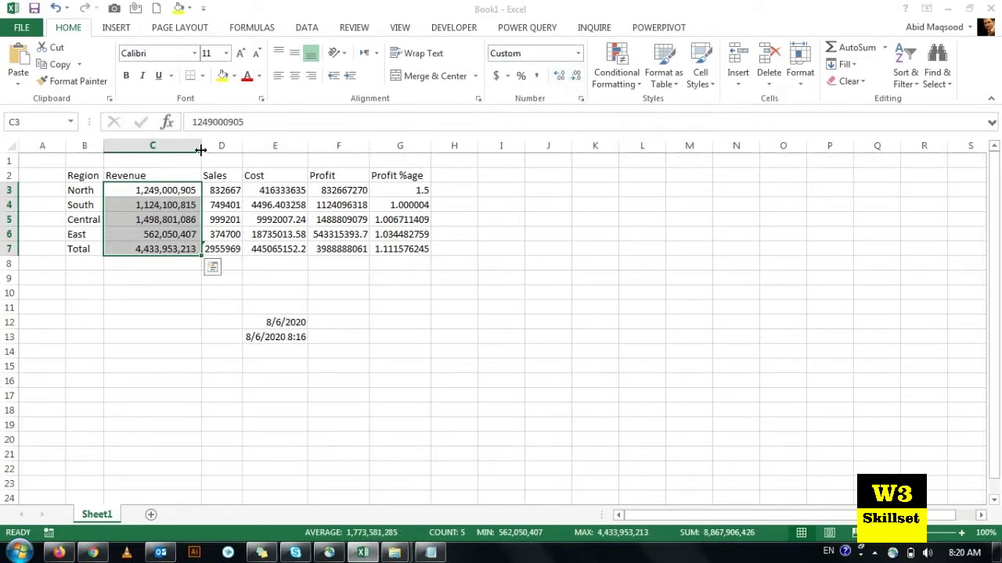
{"action": "left_click_drag", "start_coordinate": [201, 145], "coordinate": [177, 145]}
{"action": "left_click", "coordinate": [129, 307]}
{"action": "left_click_drag", "start_coordinate": [137, 190], "coordinate": [149, 247]}
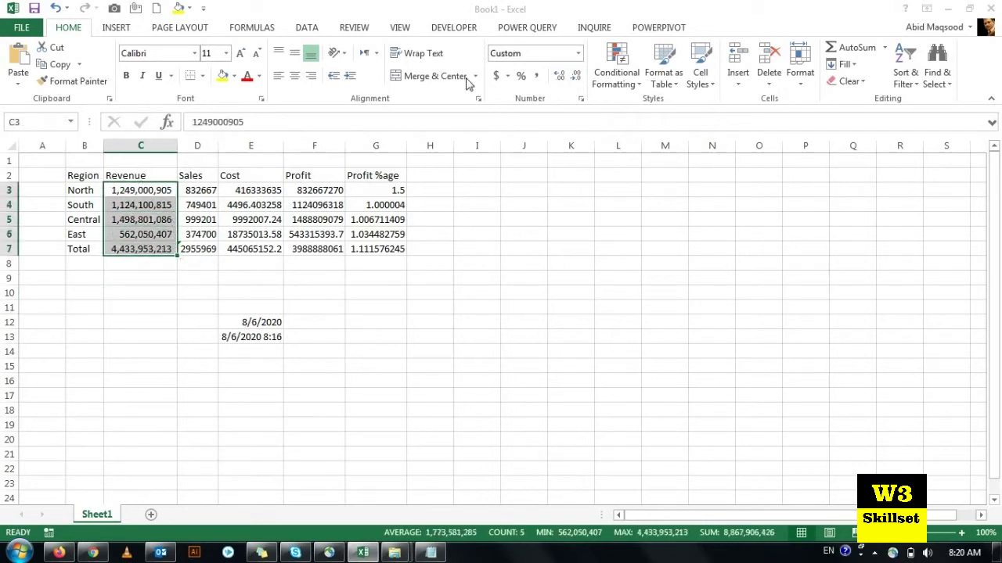
- Apply Number format, then Currency format, to Revenue values C3:C7
{"action": "left_click", "coordinate": [577, 54]}
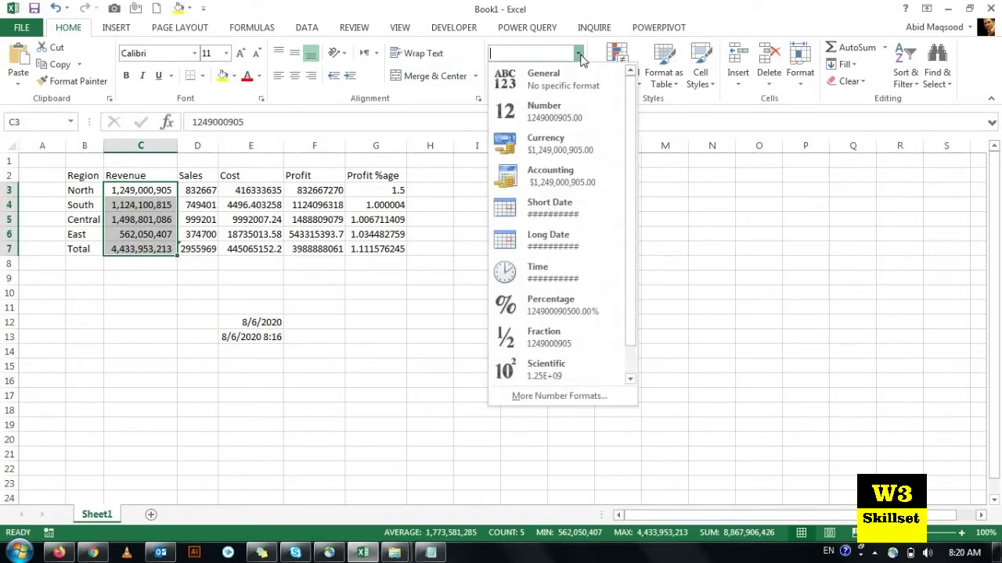
{"action": "left_click", "coordinate": [559, 115]}
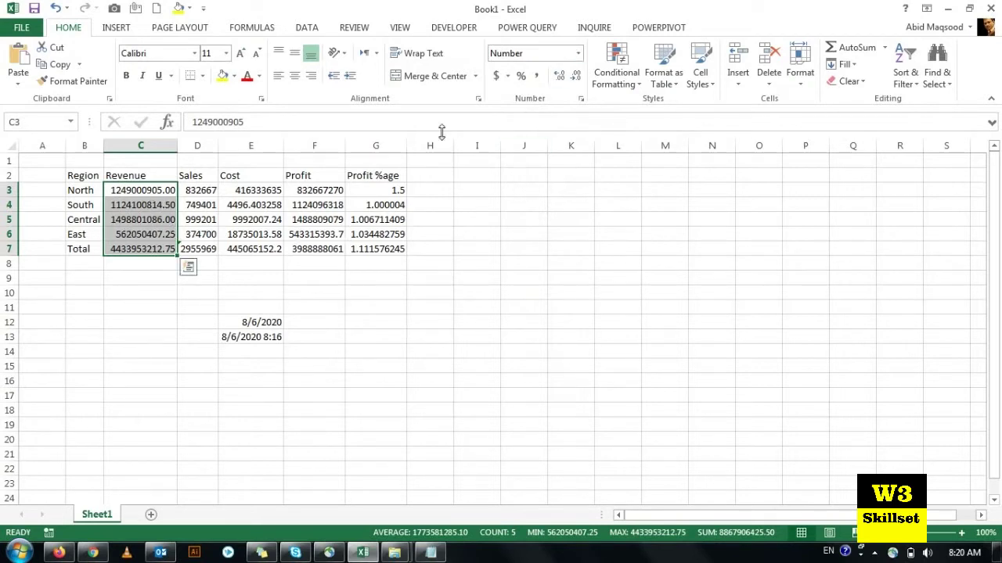
{"action": "left_click", "coordinate": [578, 53]}
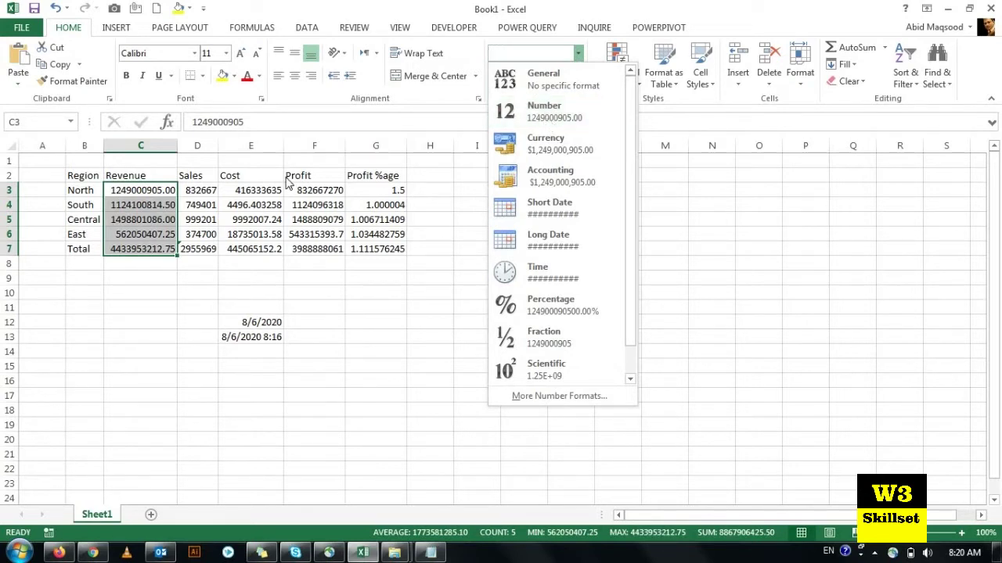
{"action": "left_click", "coordinate": [560, 152]}
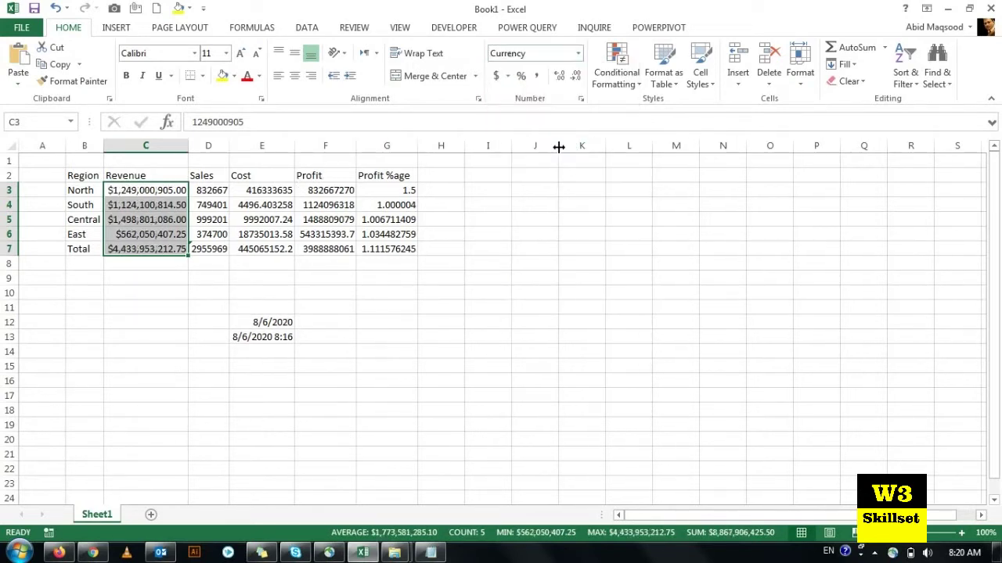
{"action": "left_click", "coordinate": [578, 54]}
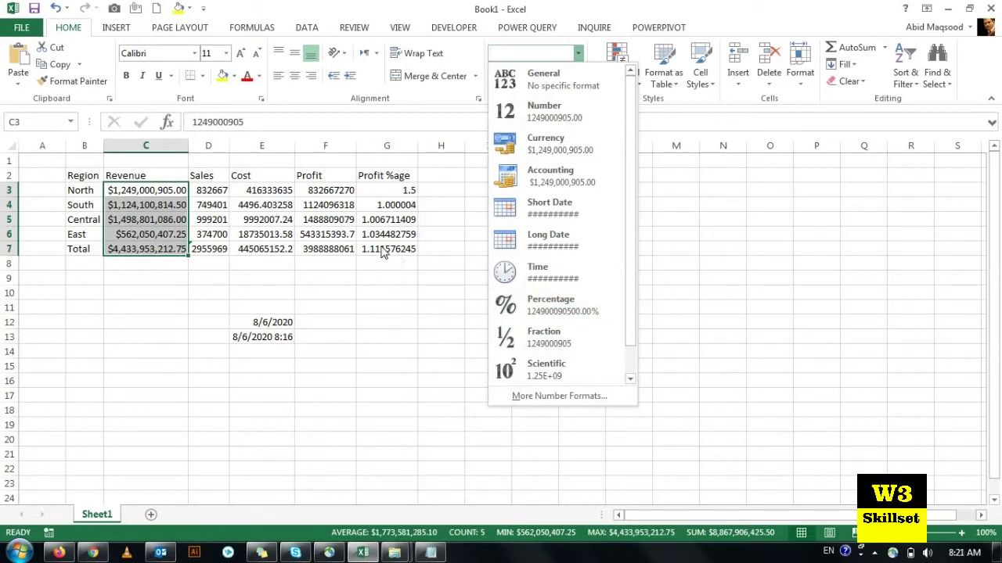
{"action": "left_click", "coordinate": [381, 283]}
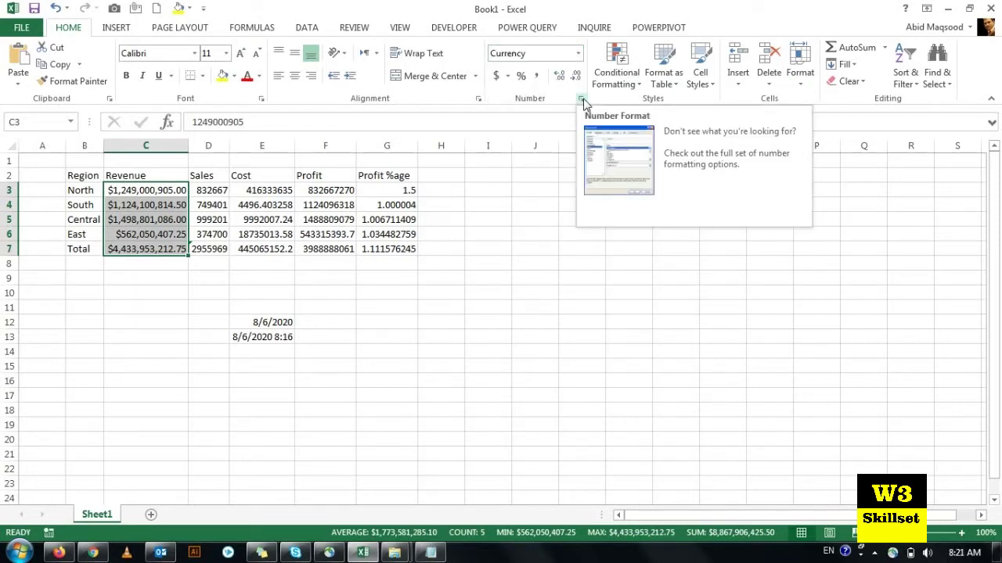
- In Format Cells, choose the Number category with the thousands separator on
{"action": "left_click", "coordinate": [582, 99]}
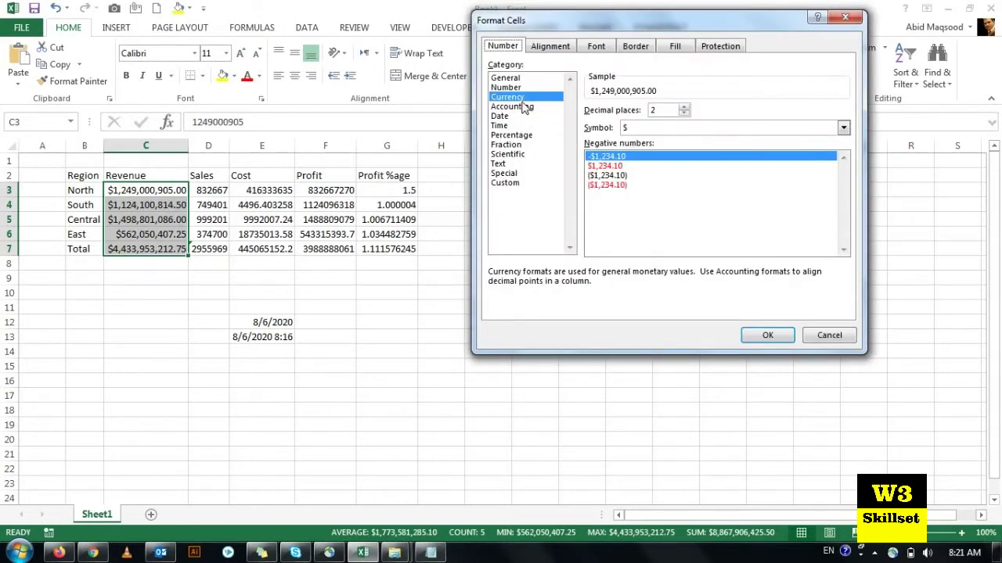
{"action": "left_click", "coordinate": [830, 335]}
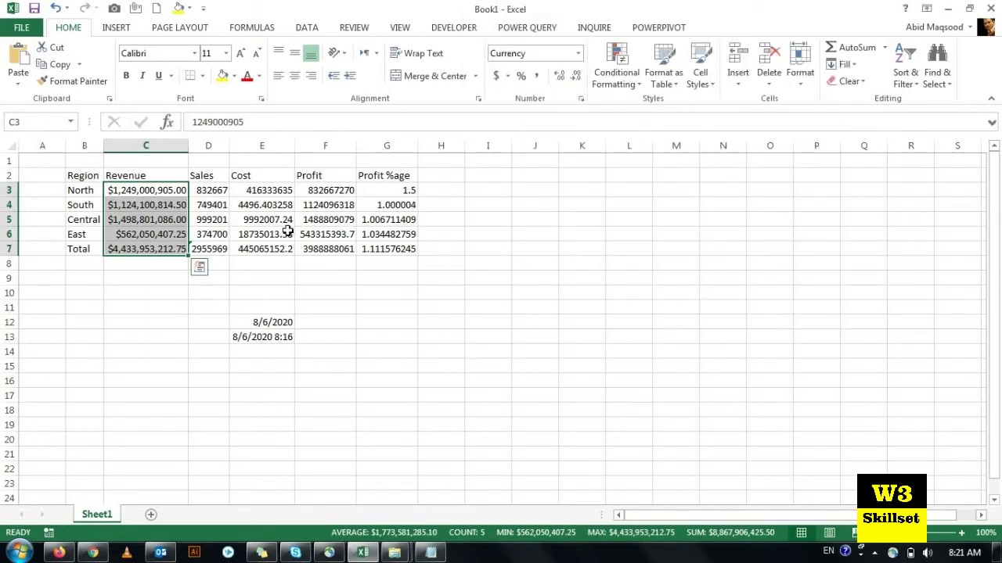
{"action": "key", "text": "ctrl+1"}
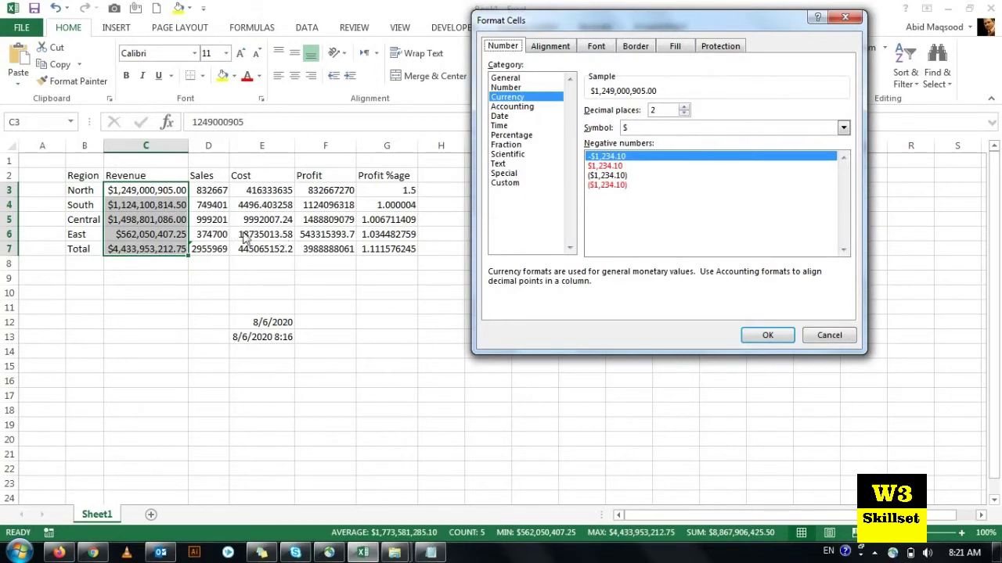
{"action": "left_click", "coordinate": [501, 78]}
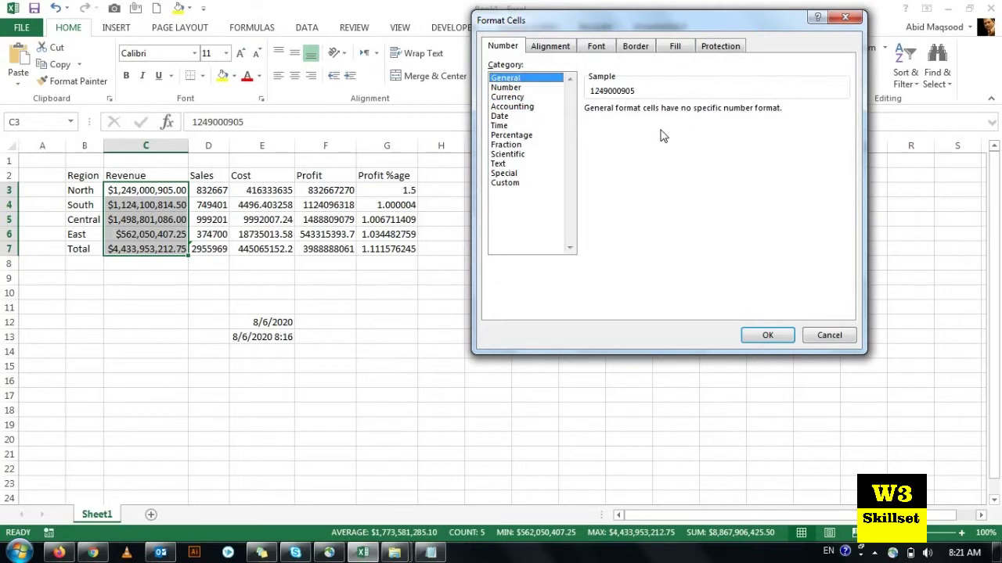
{"action": "left_click", "coordinate": [503, 87]}
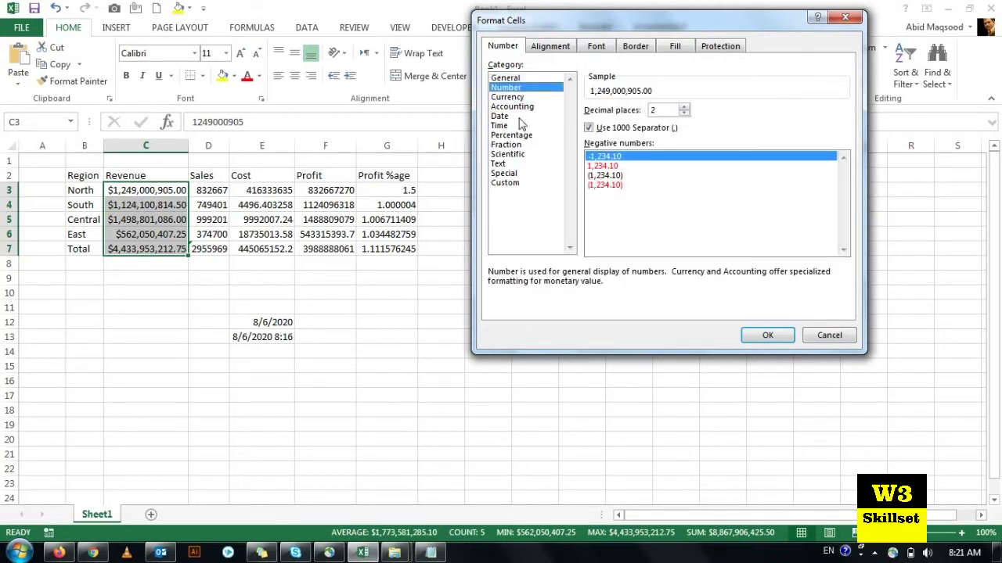
{"action": "left_click", "coordinate": [613, 132]}
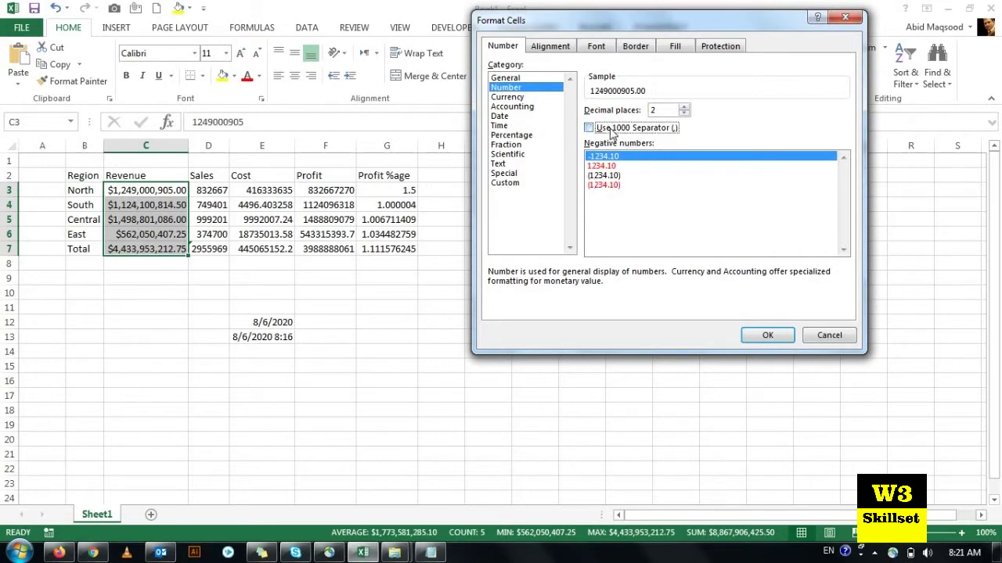
{"action": "left_click", "coordinate": [589, 128]}
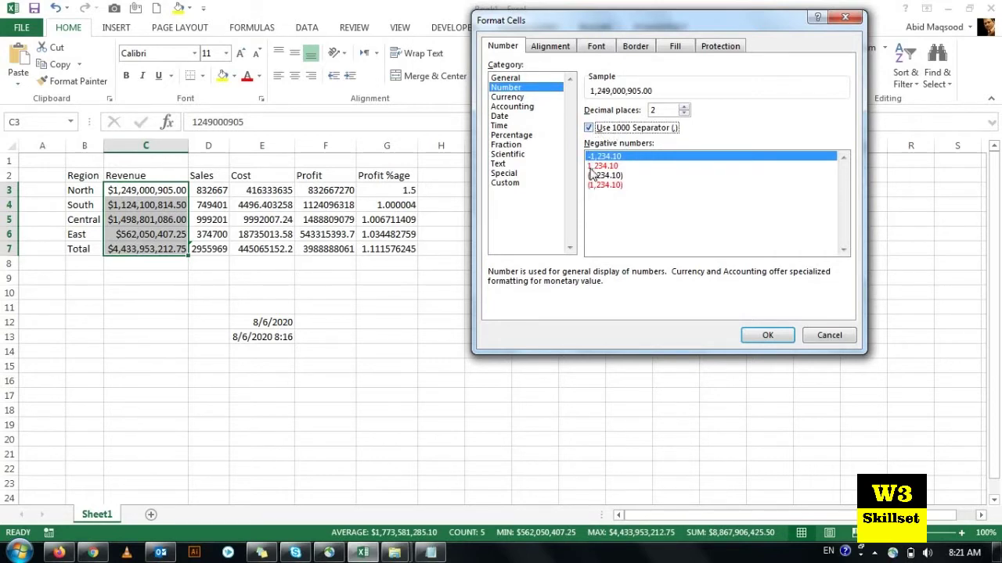
- Try the negative-number styles, keep the minus sign, and set 0 decimal places
{"action": "left_click", "coordinate": [606, 166]}
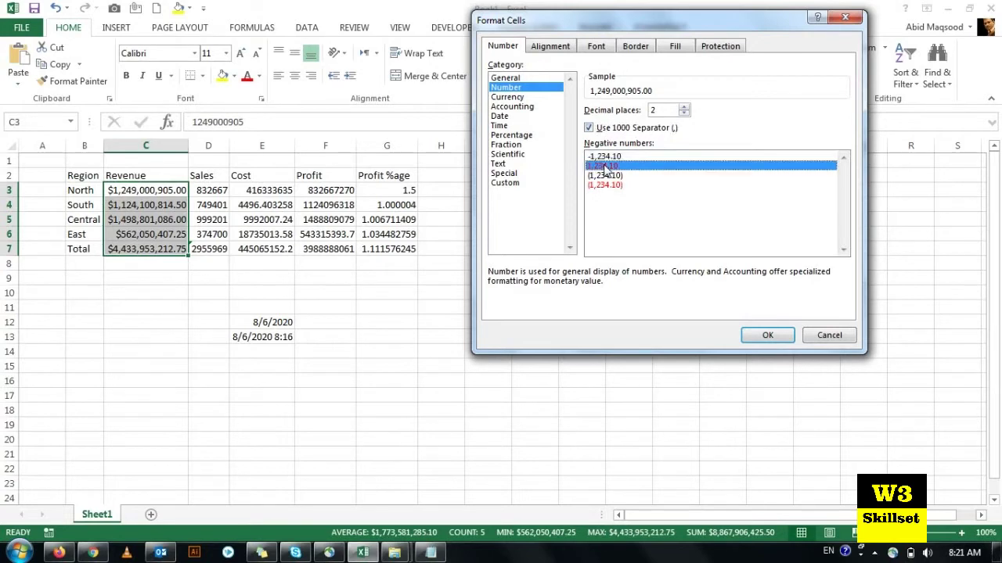
{"action": "left_click", "coordinate": [610, 177]}
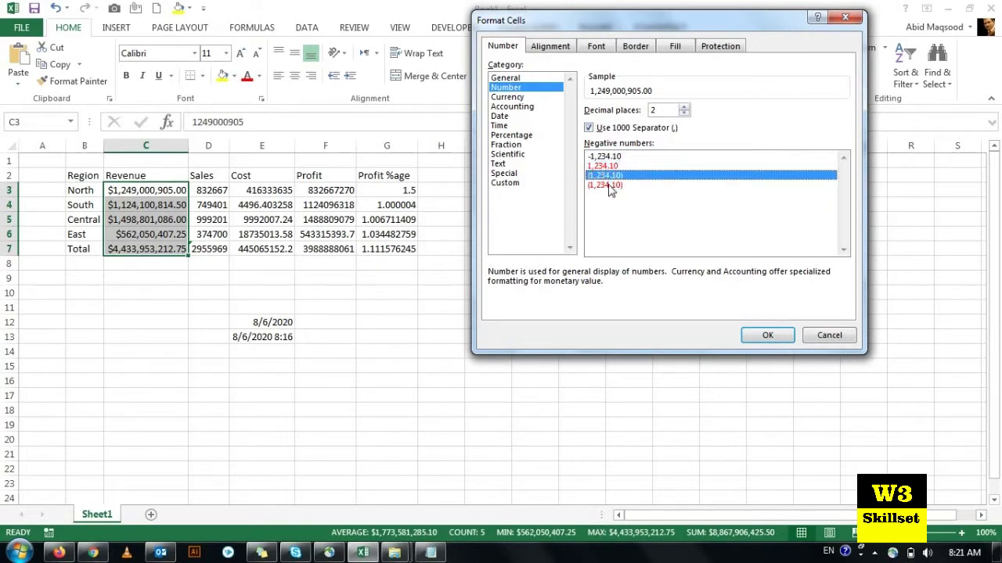
{"action": "left_click", "coordinate": [607, 157]}
{"action": "left_click", "coordinate": [608, 188]}
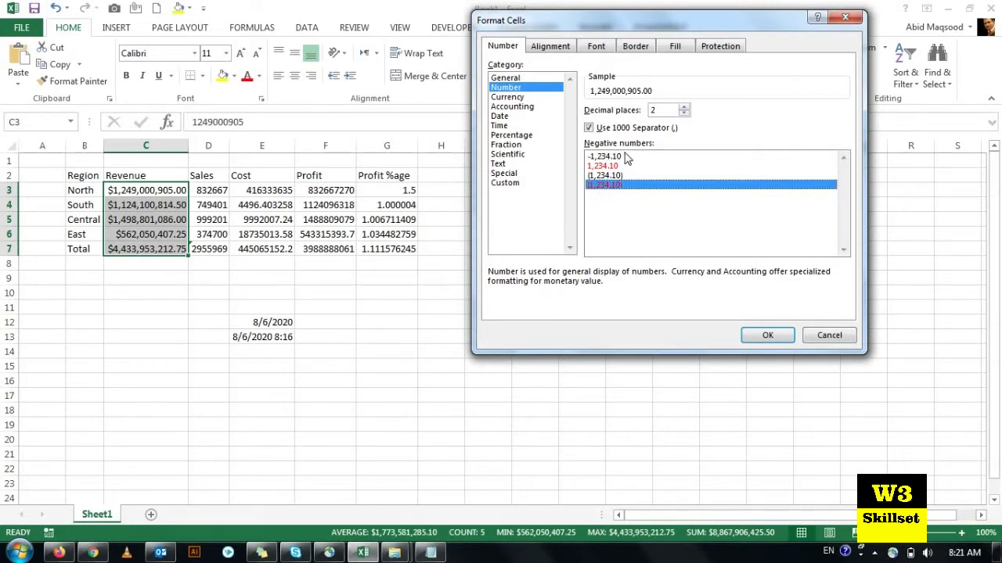
{"action": "left_click", "coordinate": [625, 157]}
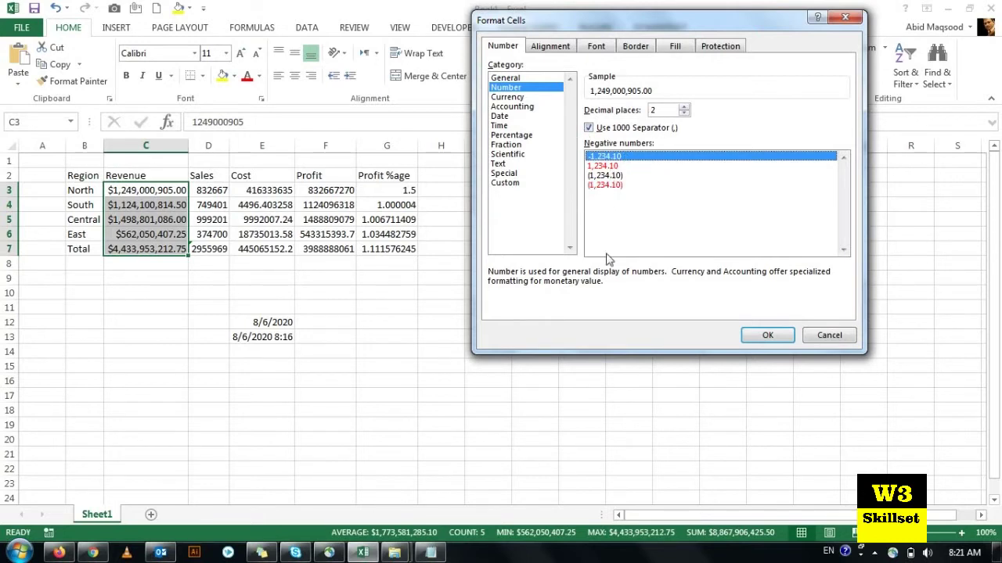
{"action": "left_click", "coordinate": [684, 114]}
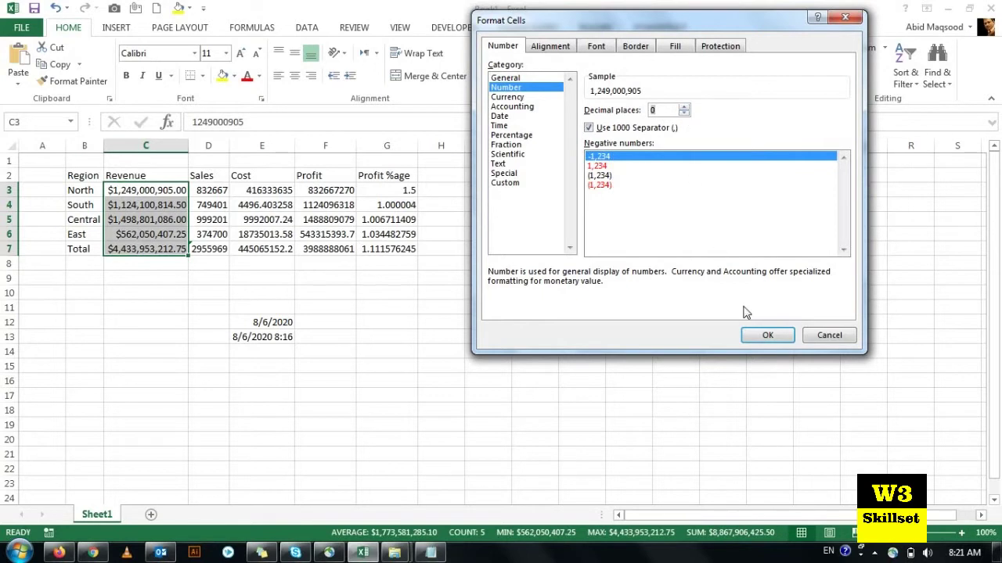
{"action": "left_click", "coordinate": [766, 335]}
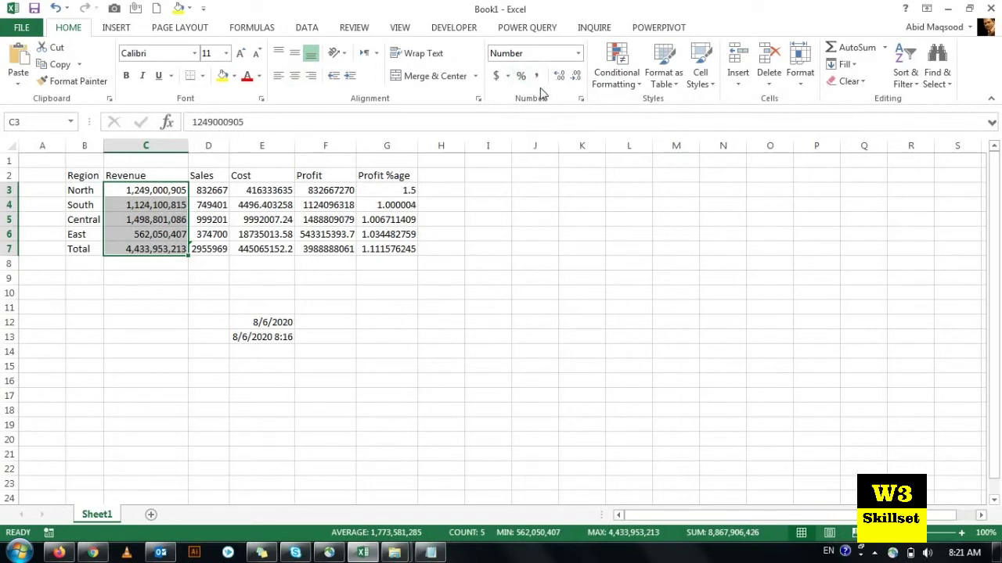
- Center the Revenue values and apply Comma Style with no decimals
{"action": "left_click", "coordinate": [294, 53]}
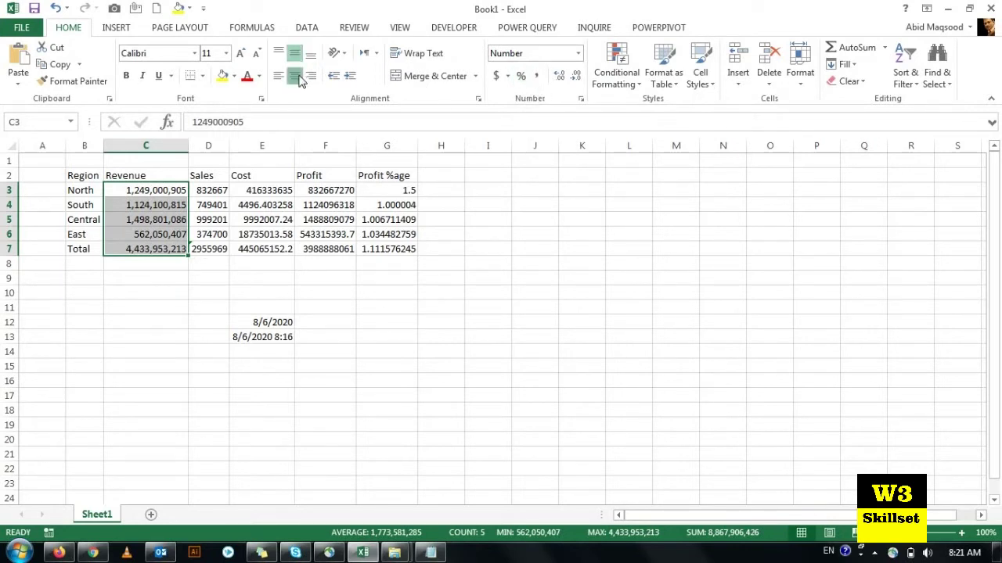
{"action": "left_click", "coordinate": [295, 77]}
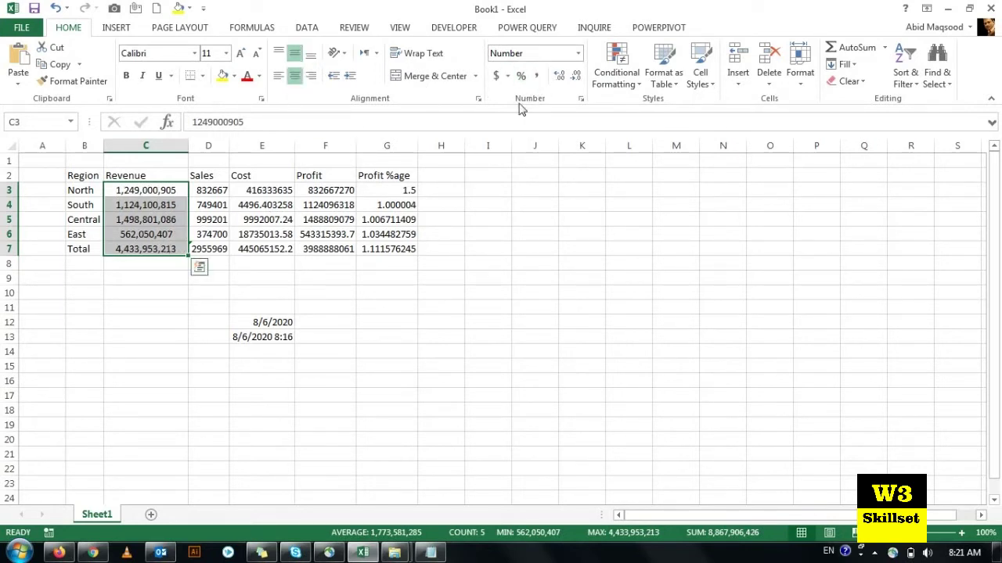
{"action": "left_click", "coordinate": [538, 76]}
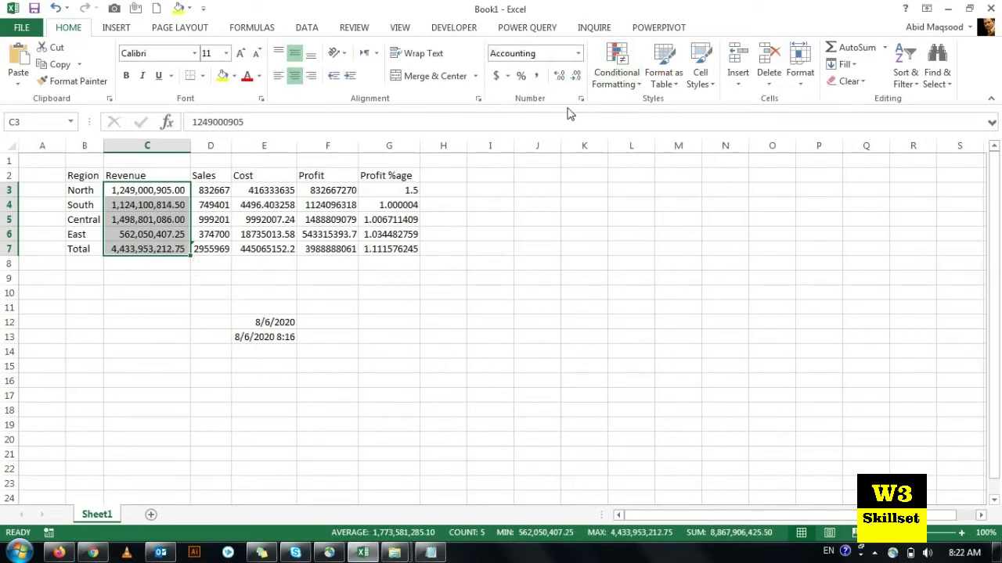
{"action": "left_click", "coordinate": [575, 78]}
{"action": "left_click", "coordinate": [576, 78]}
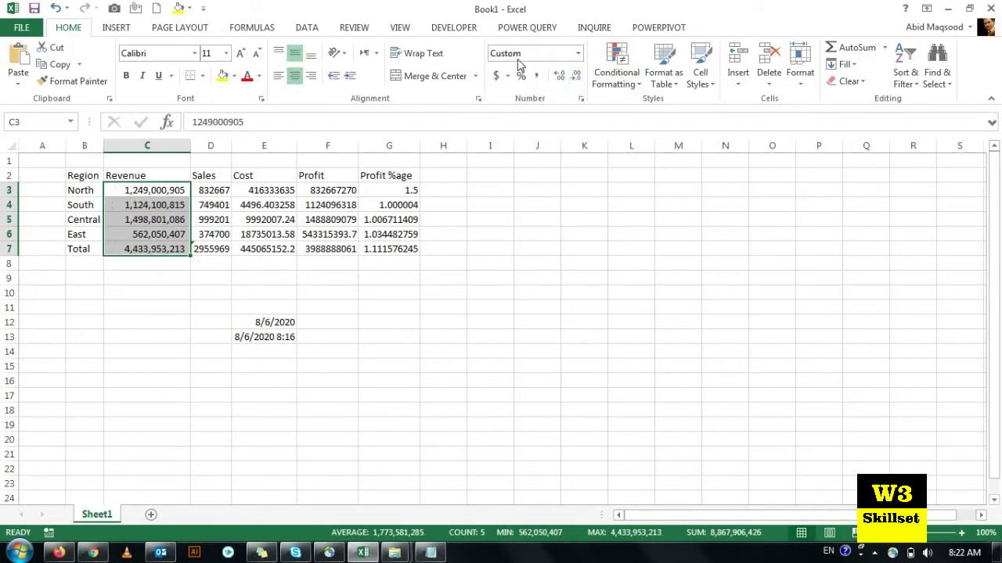
- Reapply Number format with parenthesised negatives to C3:C7 and autofit column C
{"action": "left_click", "coordinate": [139, 206]}
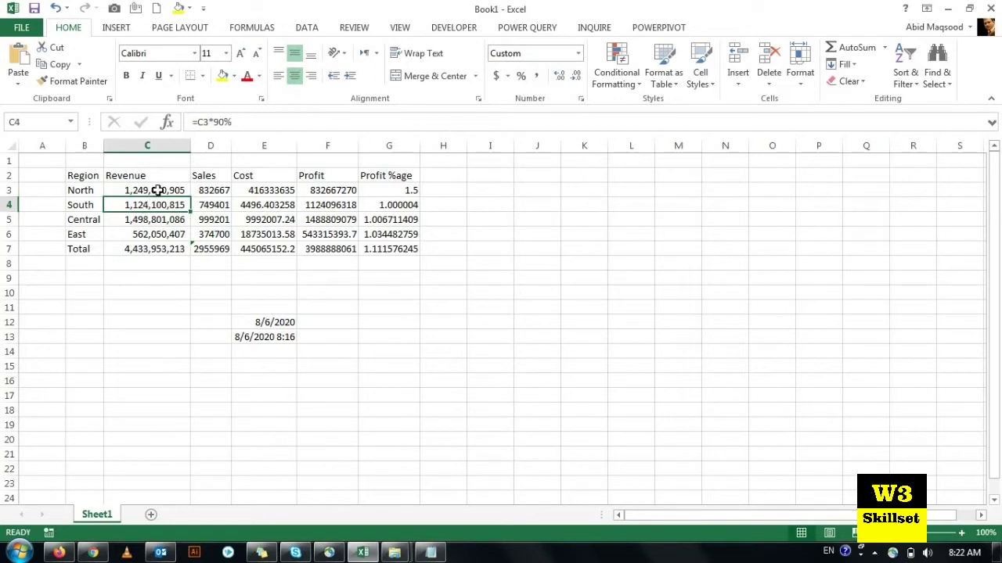
{"action": "left_click_drag", "start_coordinate": [157, 192], "coordinate": [162, 249]}
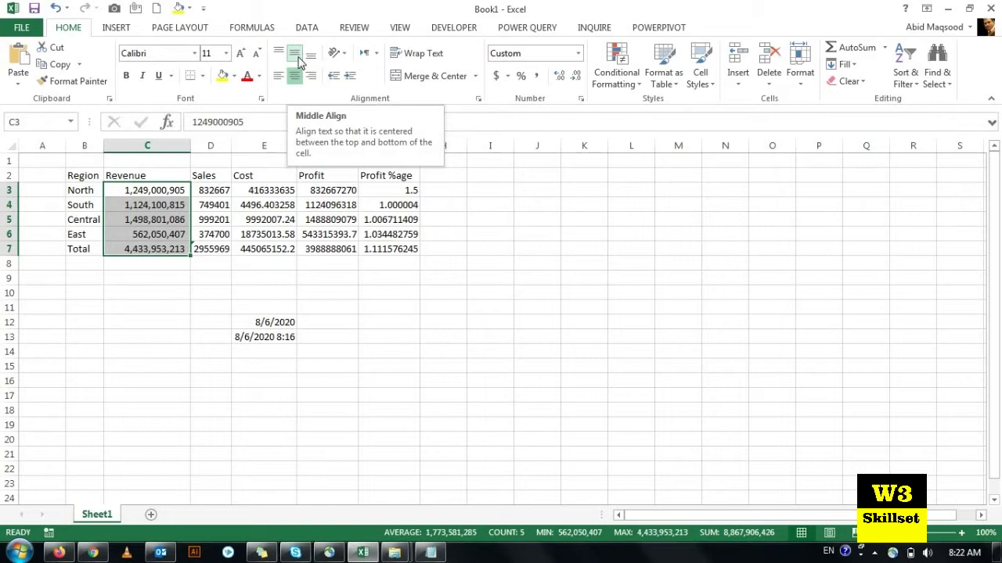
{"action": "left_click", "coordinate": [297, 61]}
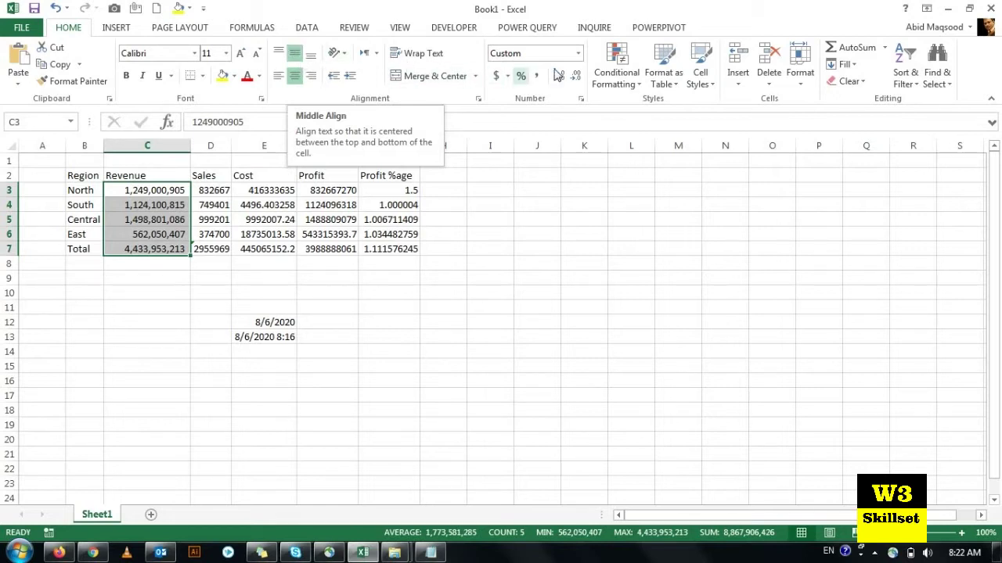
{"action": "left_click", "coordinate": [581, 99]}
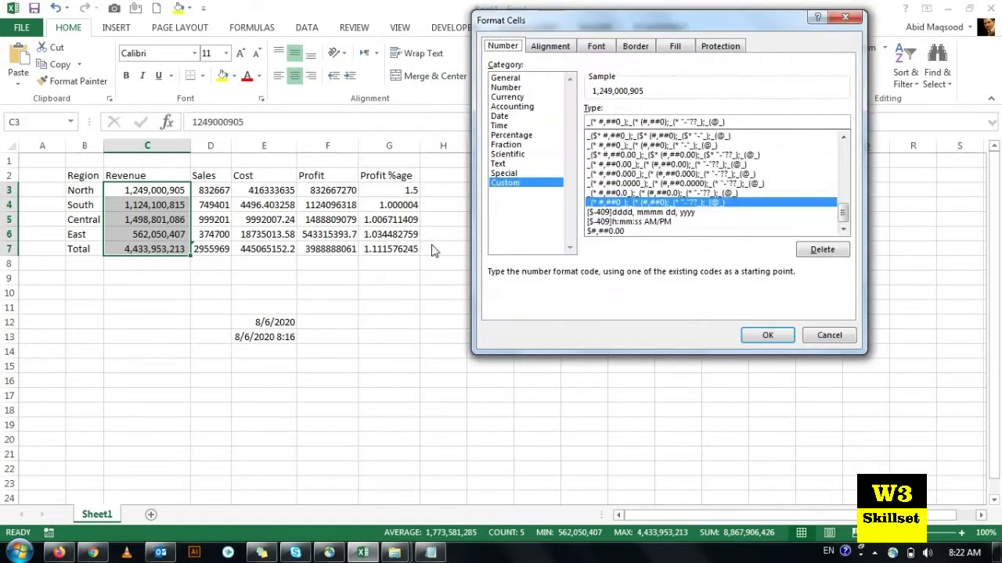
{"action": "left_click", "coordinate": [506, 88]}
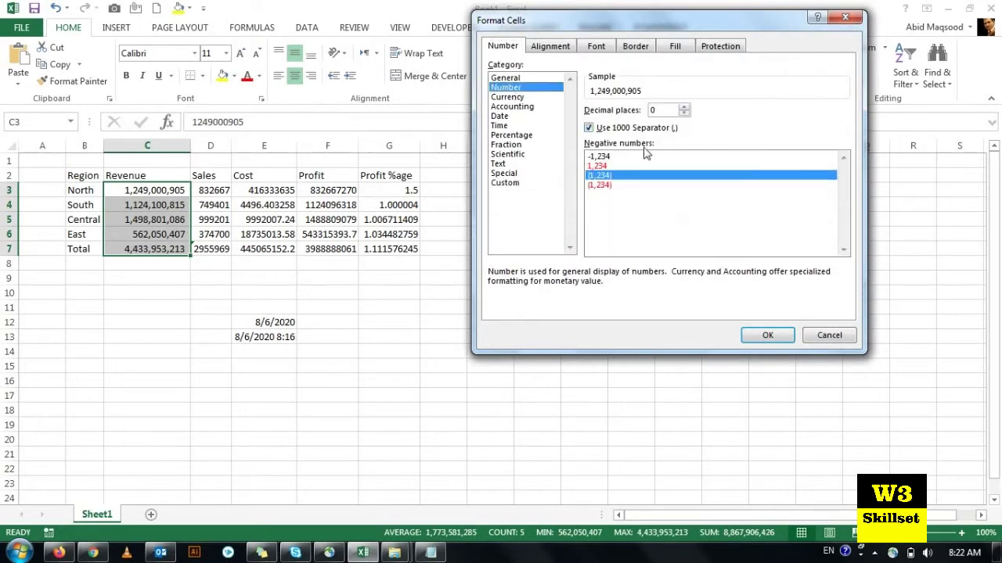
{"action": "left_click", "coordinate": [768, 335]}
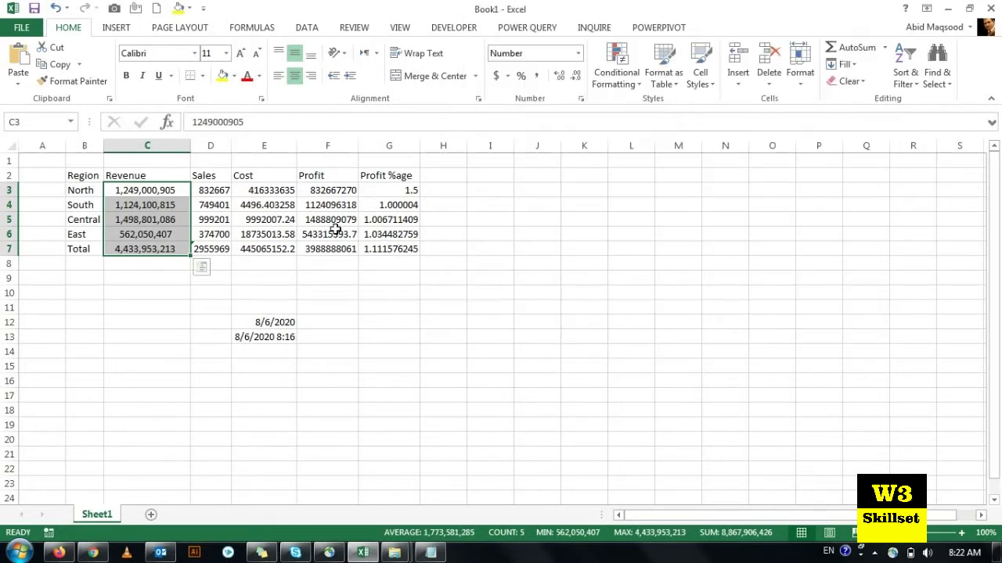
{"action": "double_click", "coordinate": [191, 146]}
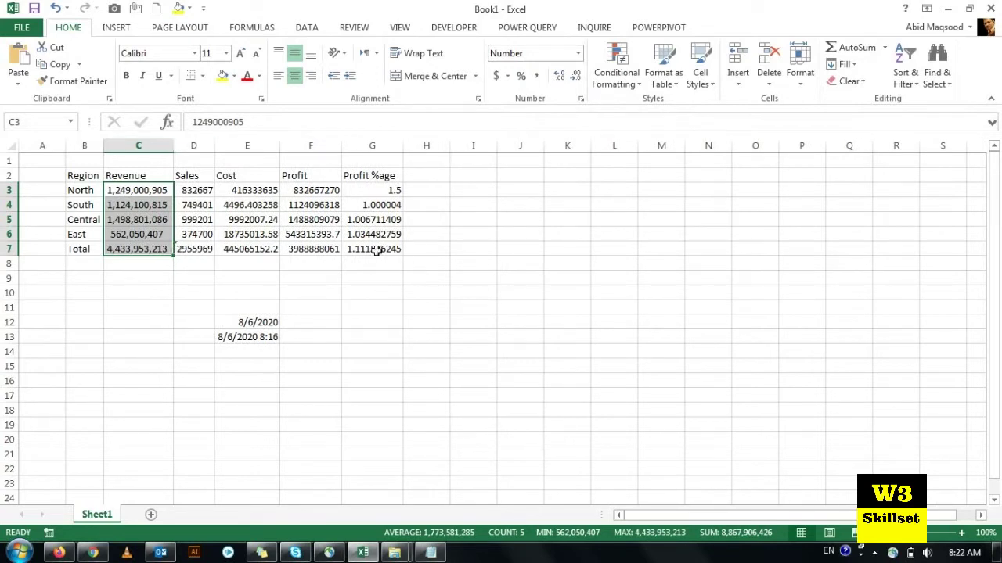
- Show Profit %age values G3:G7 as centered whole percentages like 150%
{"action": "left_click_drag", "start_coordinate": [371, 190], "coordinate": [372, 249]}
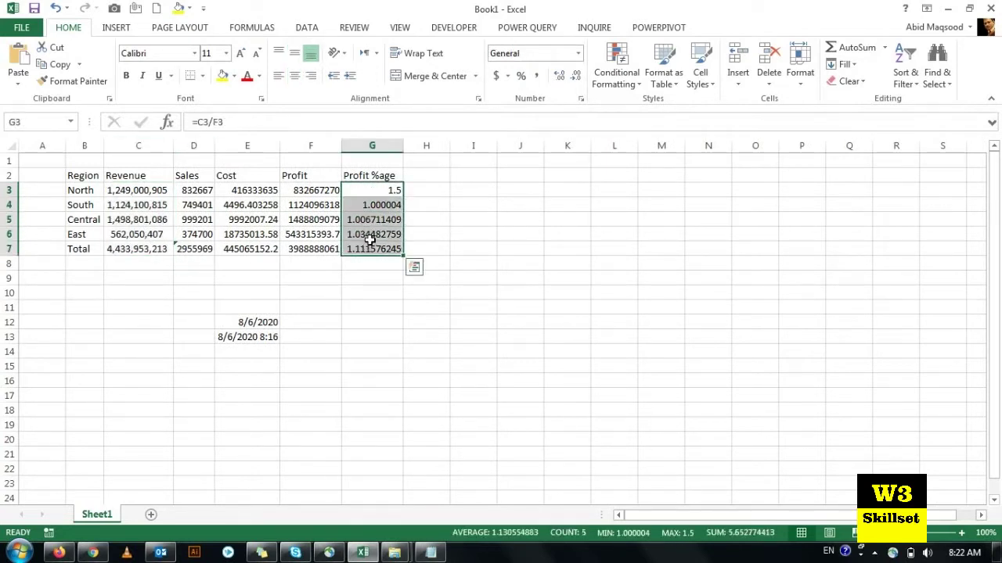
{"action": "left_click", "coordinate": [521, 78]}
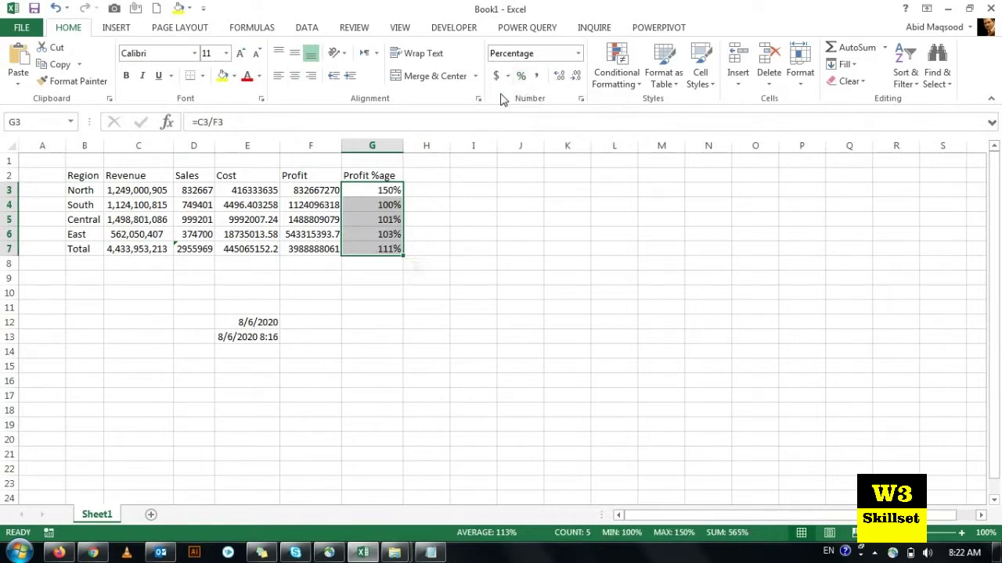
{"action": "left_click", "coordinate": [295, 77]}
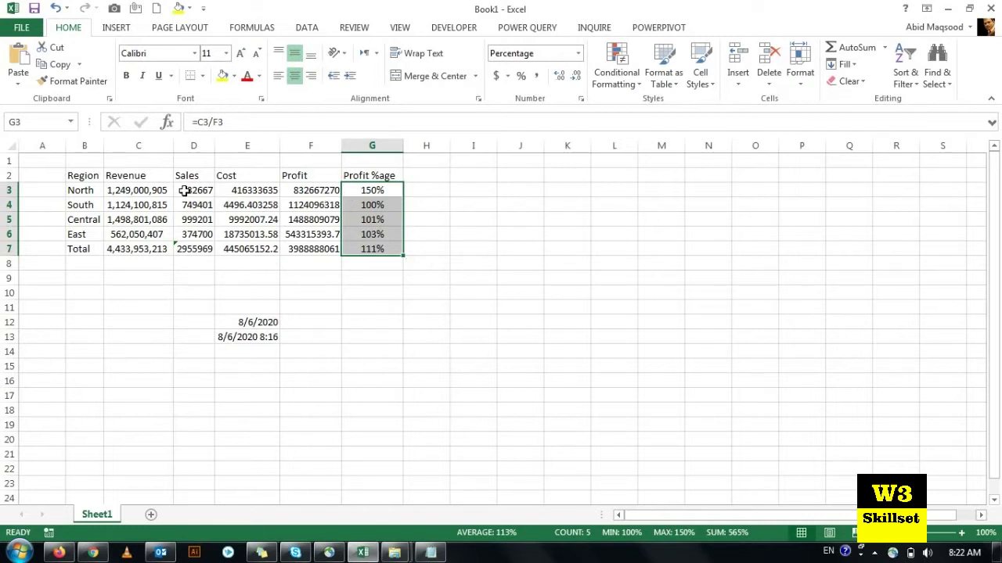
- Format Sales, Cost and Profit D3:F7 as Number with 1000 separator and 0 decimals
{"action": "left_click_drag", "start_coordinate": [184, 190], "coordinate": [309, 248]}
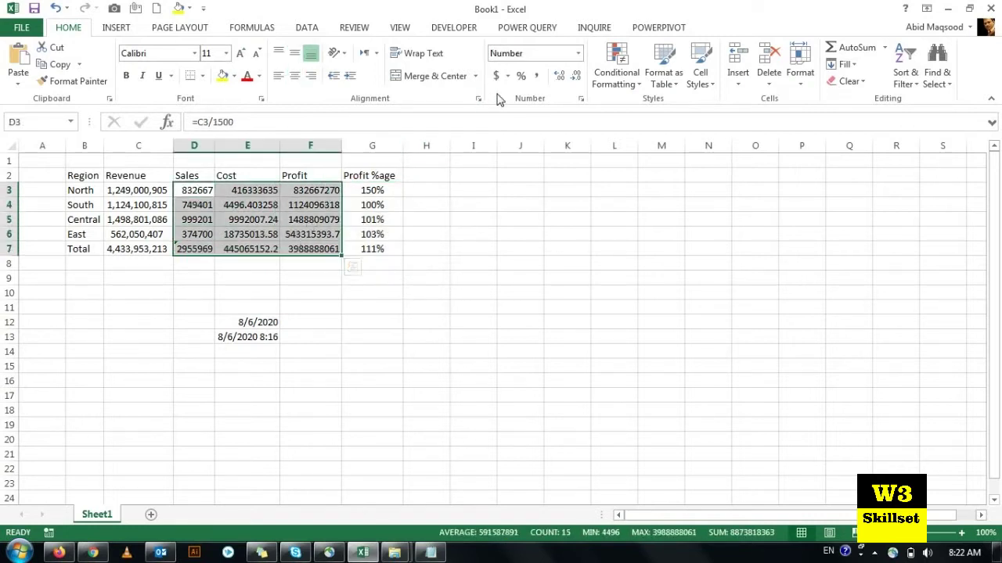
{"action": "left_click", "coordinate": [581, 100]}
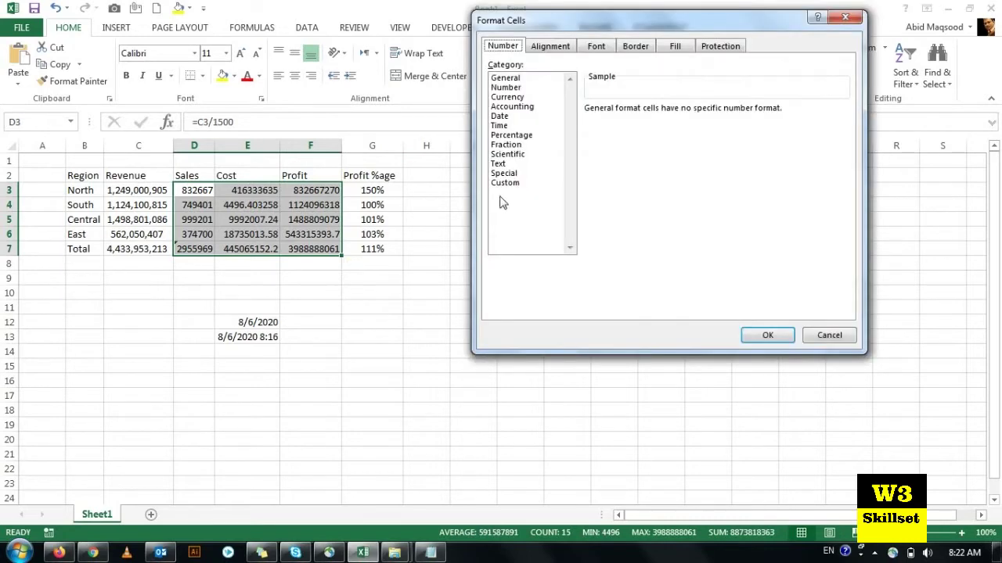
{"action": "left_click", "coordinate": [513, 88]}
{"action": "left_click", "coordinate": [589, 128]}
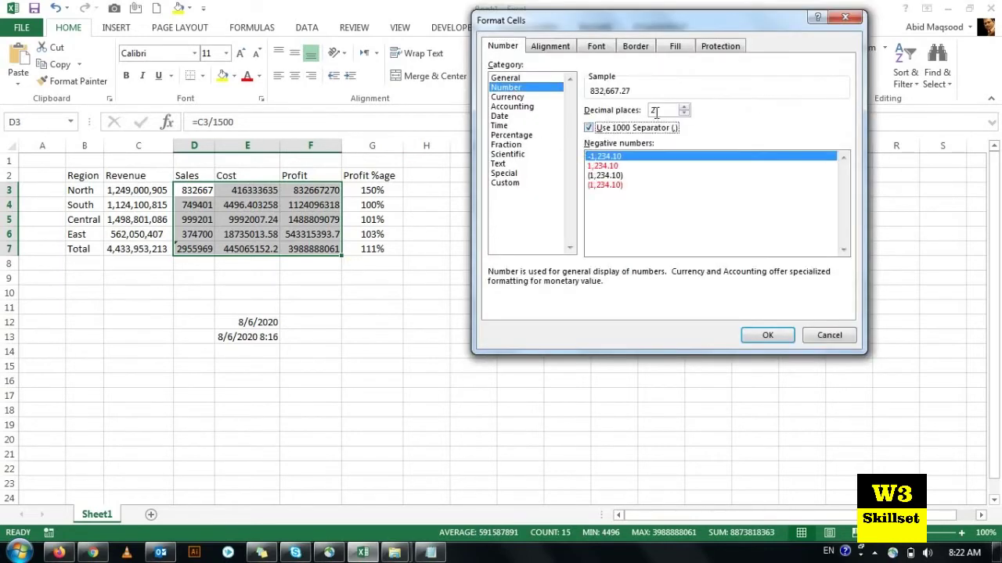
{"action": "left_click", "coordinate": [684, 113]}
{"action": "left_click", "coordinate": [766, 335]}
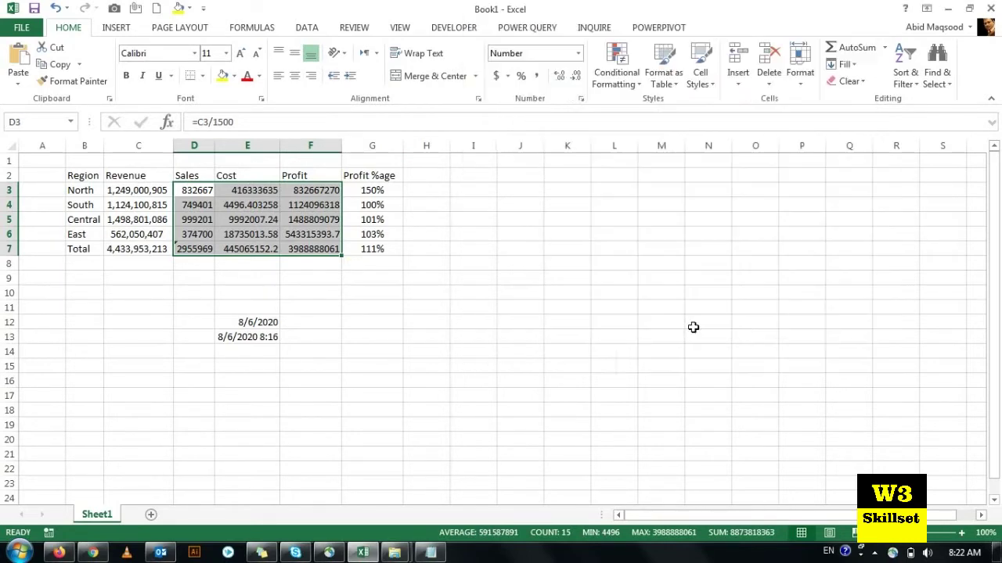
{"action": "left_click", "coordinate": [531, 308]}
{"action": "left_click_drag", "start_coordinate": [331, 190], "coordinate": [334, 248]}
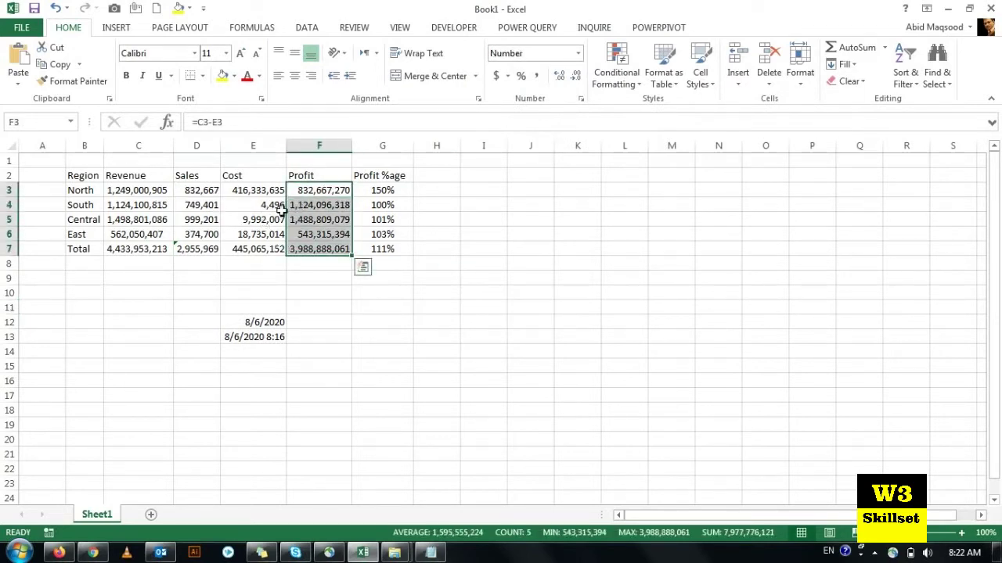
- Open Format Cells for Profit cell F3, previewing Currency, Time, Fraction and Special before Custom
{"action": "left_click", "coordinate": [304, 192]}
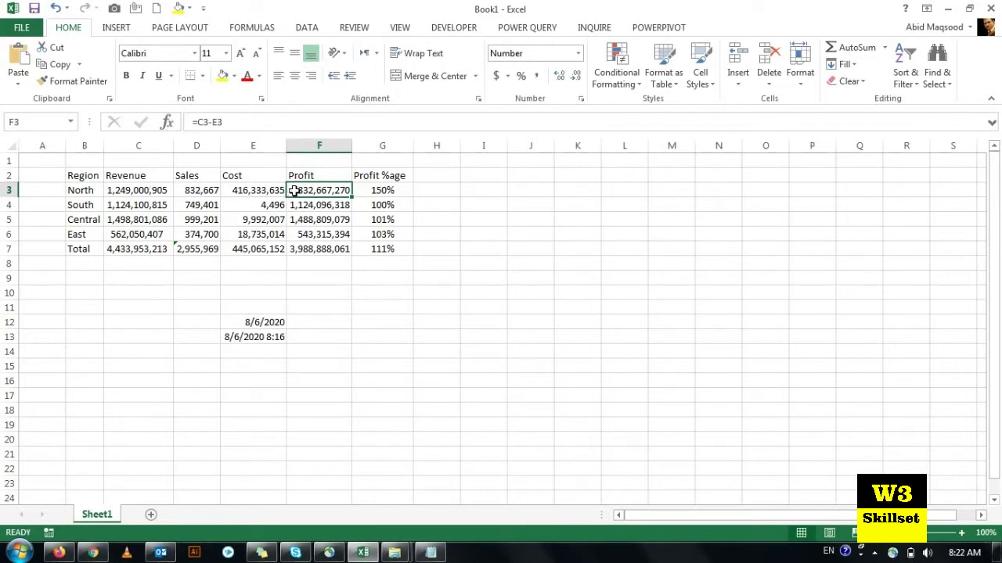
{"action": "left_click", "coordinate": [474, 188]}
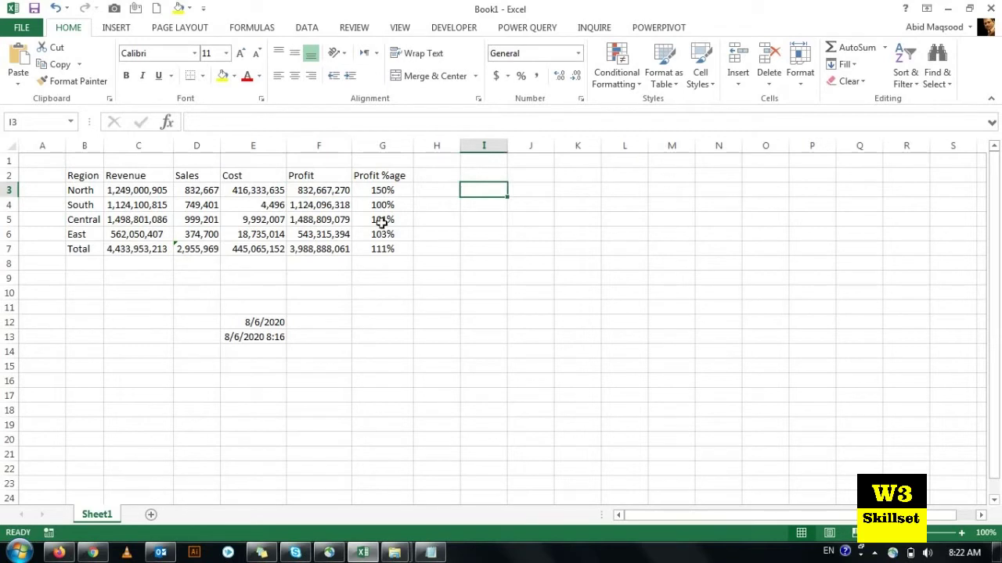
{"action": "left_click", "coordinate": [298, 194]}
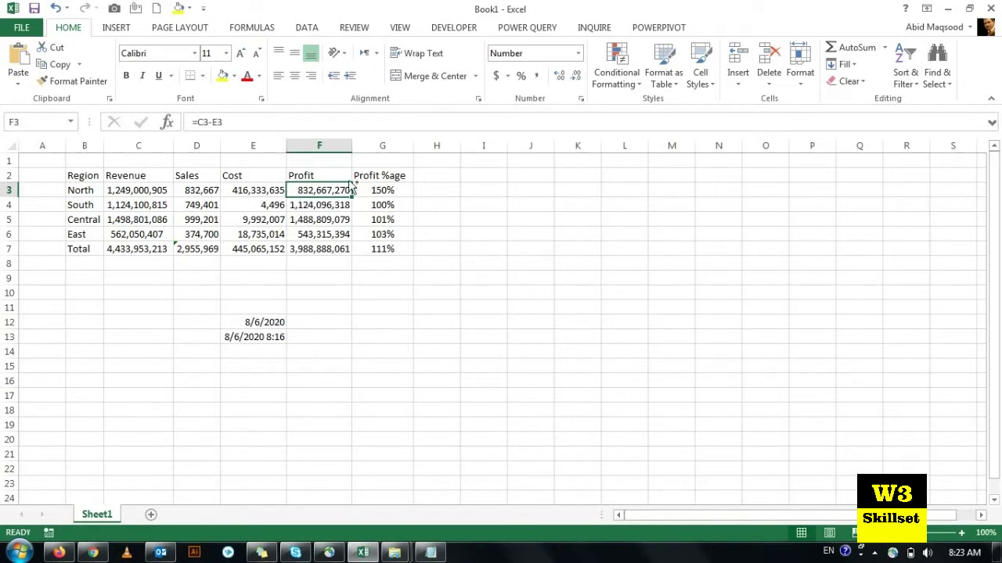
{"action": "key", "text": "ctrl+1"}
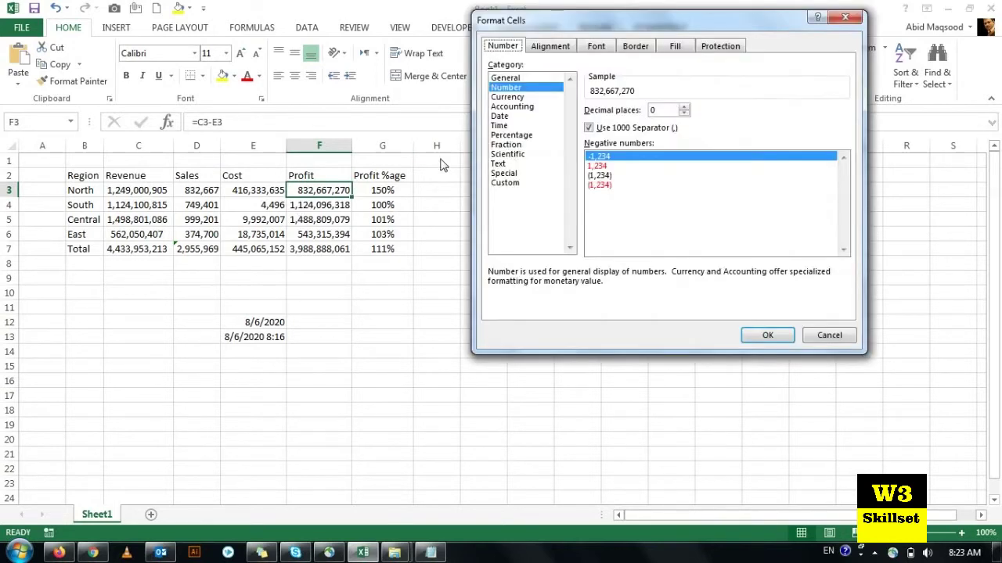
{"action": "left_click", "coordinate": [505, 97]}
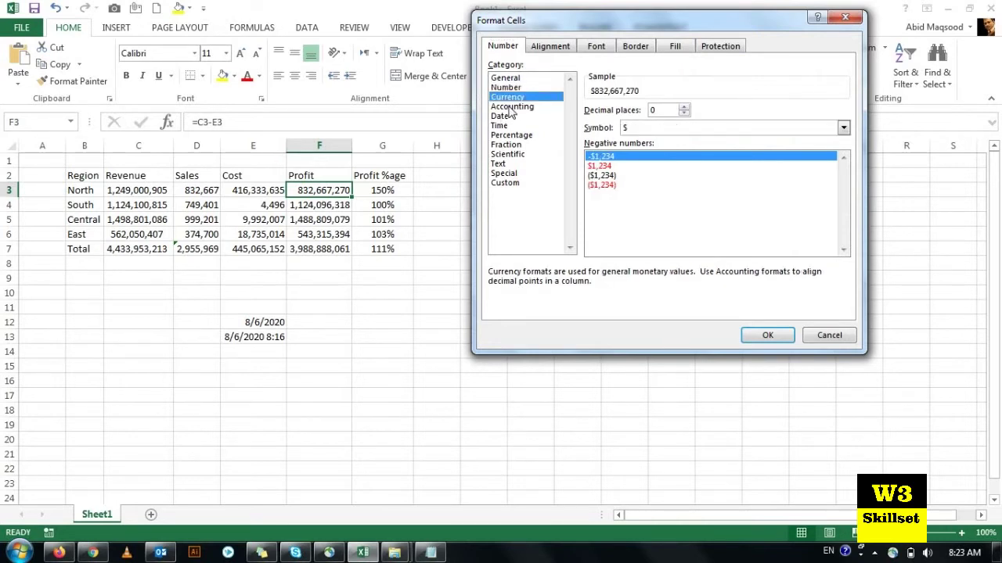
{"action": "left_click", "coordinate": [507, 115]}
{"action": "left_click", "coordinate": [512, 135]}
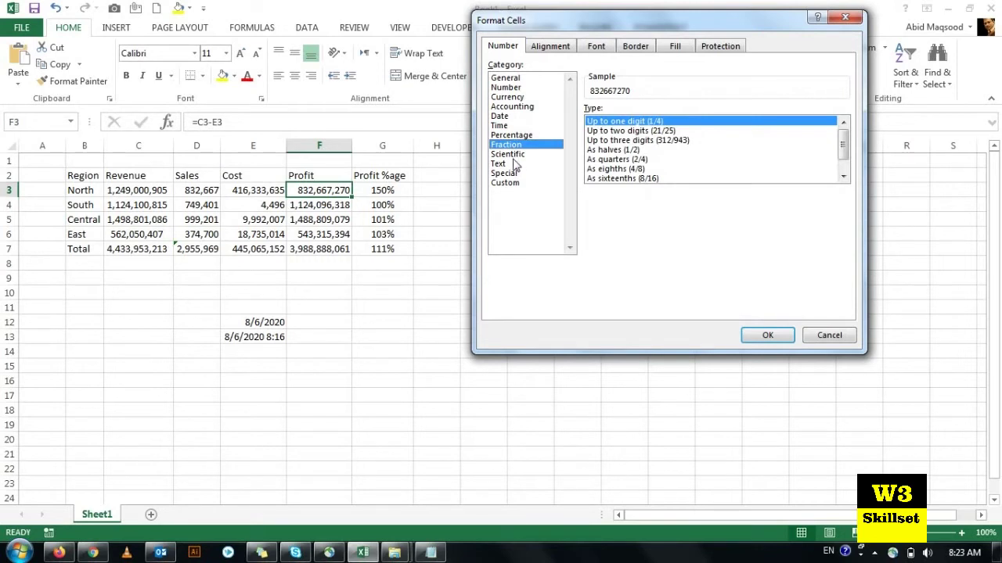
{"action": "left_click", "coordinate": [515, 154]}
{"action": "left_click", "coordinate": [516, 173]}
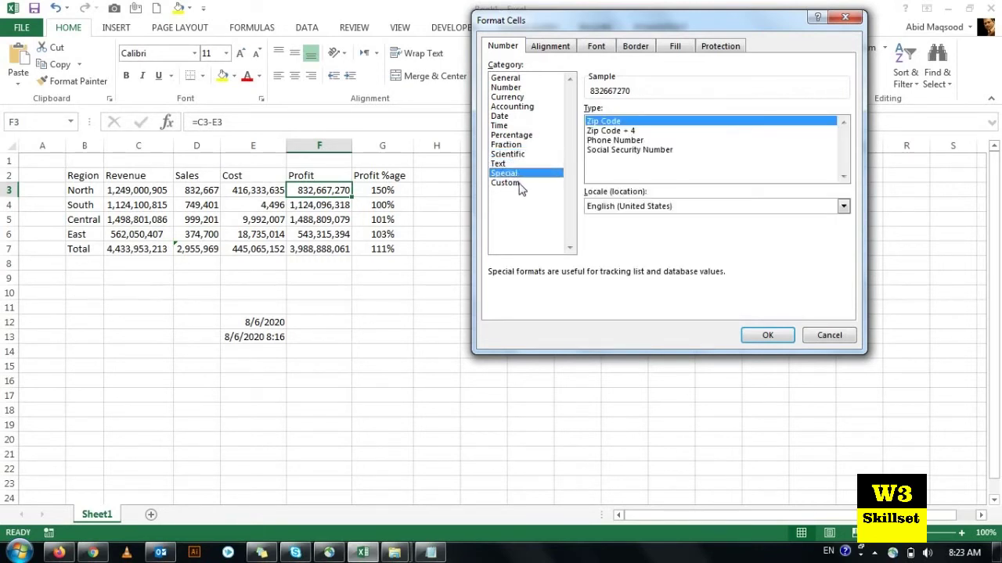
{"action": "left_click", "coordinate": [506, 182]}
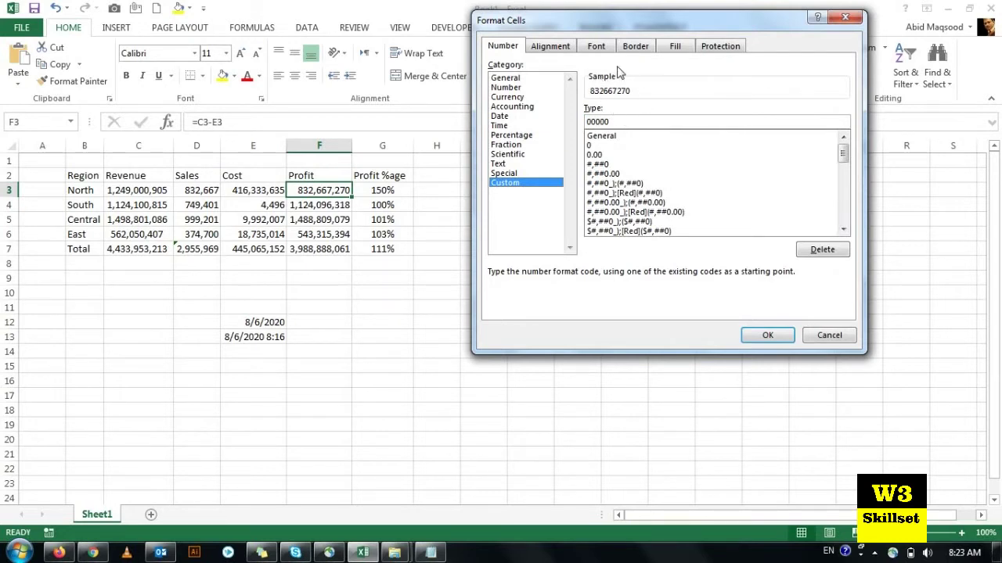
- Replace the 00000 custom code with #,,"Million" so F3 shows 833 Million
{"action": "double_click", "coordinate": [614, 120]}
{"action": "mouse_move", "coordinate": [842, 156]}
{"action": "left_mouse_down"}
{"action": "mouse_move", "coordinate": [847, 165]}
{"action": "mouse_move", "coordinate": [845, 92]}
{"action": "left_mouse_up"}
{"action": "type", "text": "#,,\"Million"}
{"action": "type", "text": "\" Million"}
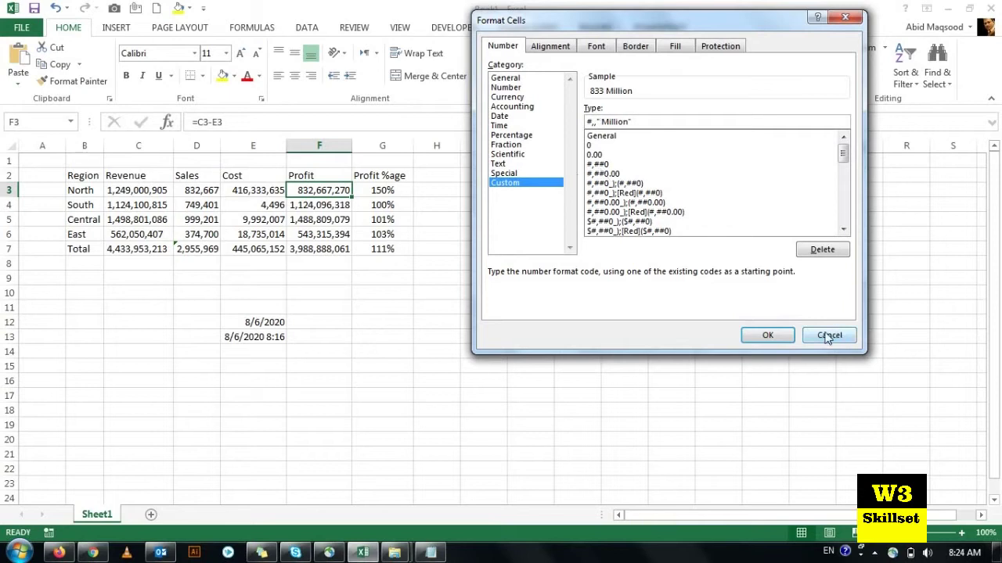
{"action": "left_click", "coordinate": [767, 335]}
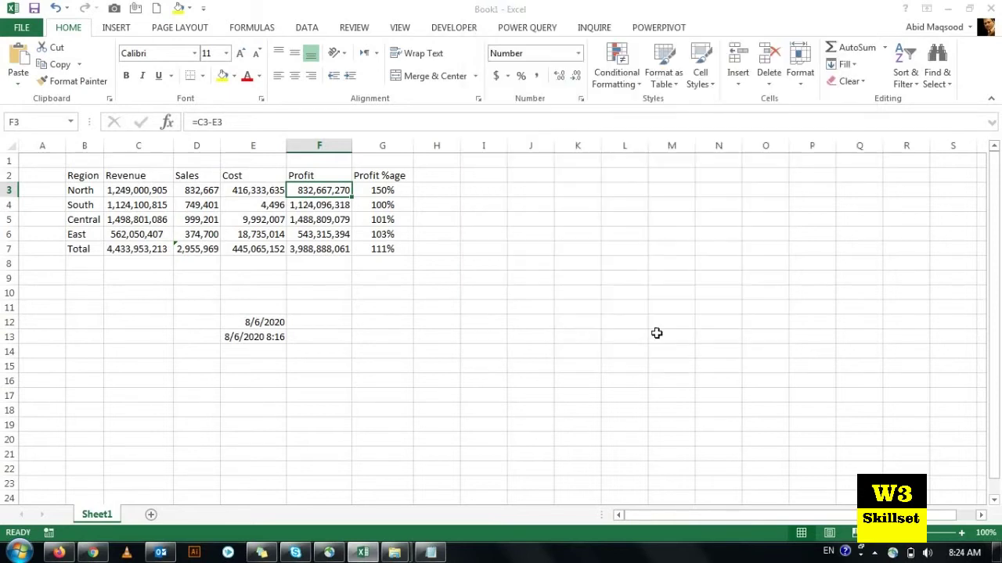
{"action": "left_click", "coordinate": [392, 301]}
- Paste F3's raw value 832667270 into J3 and autofit column J
{"action": "left_click", "coordinate": [328, 194]}
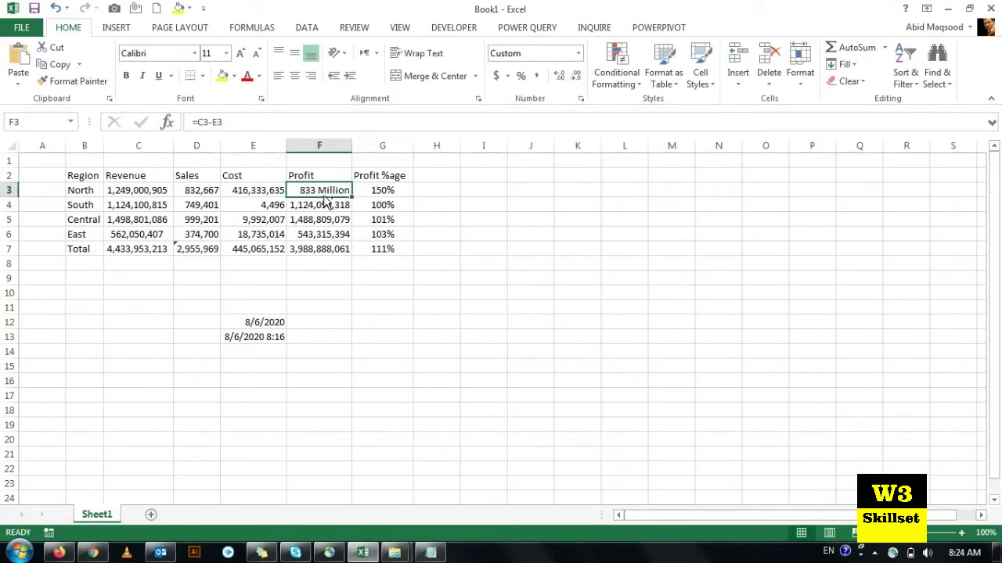
{"action": "key", "text": "ctrl+c"}
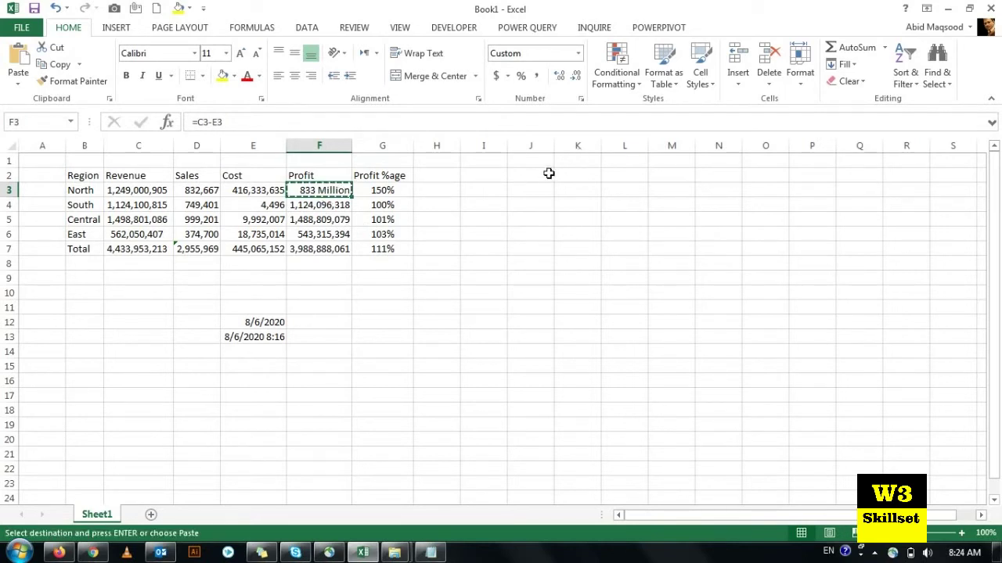
{"action": "right_click", "coordinate": [525, 191]}
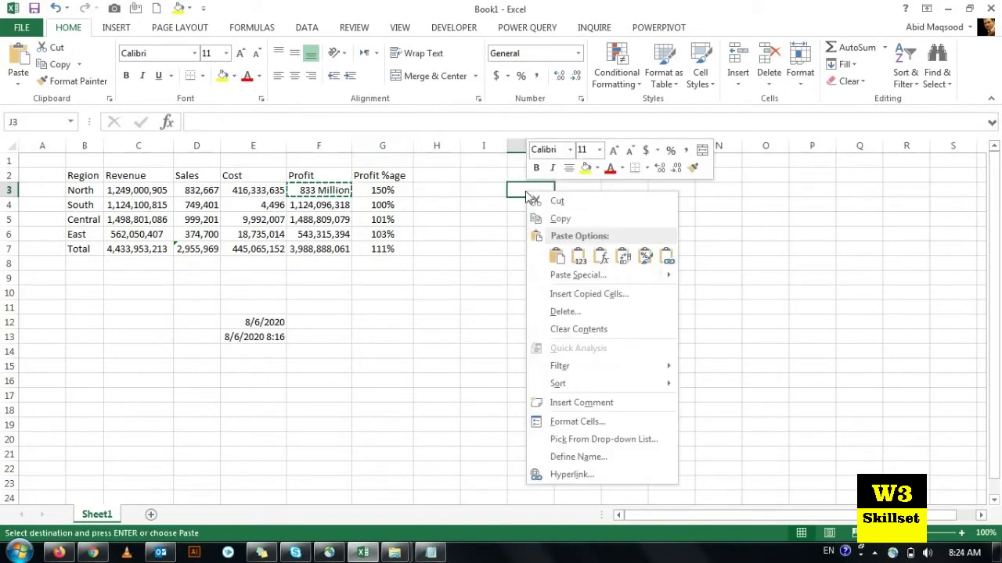
{"action": "left_click", "coordinate": [579, 261]}
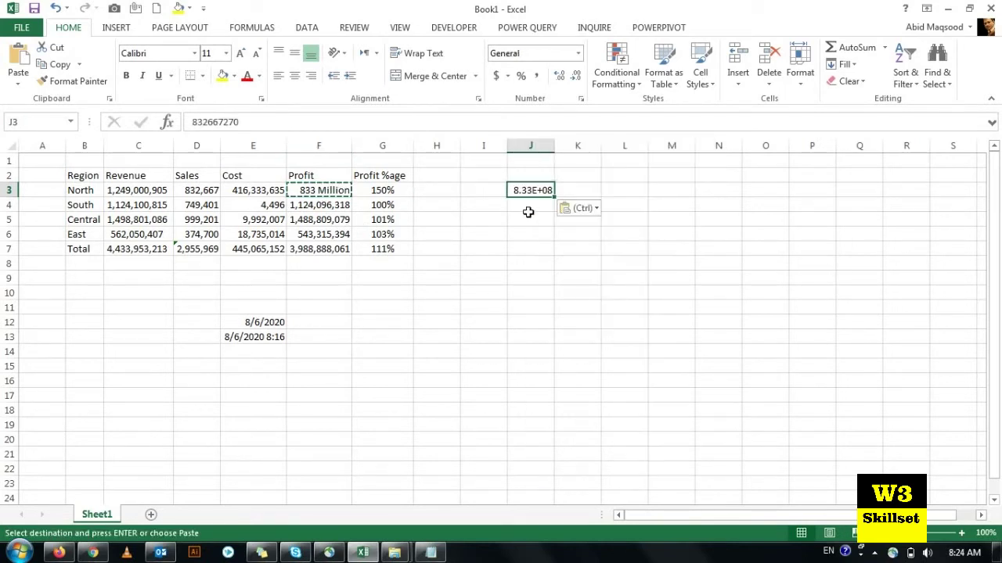
{"action": "double_click", "coordinate": [554, 145]}
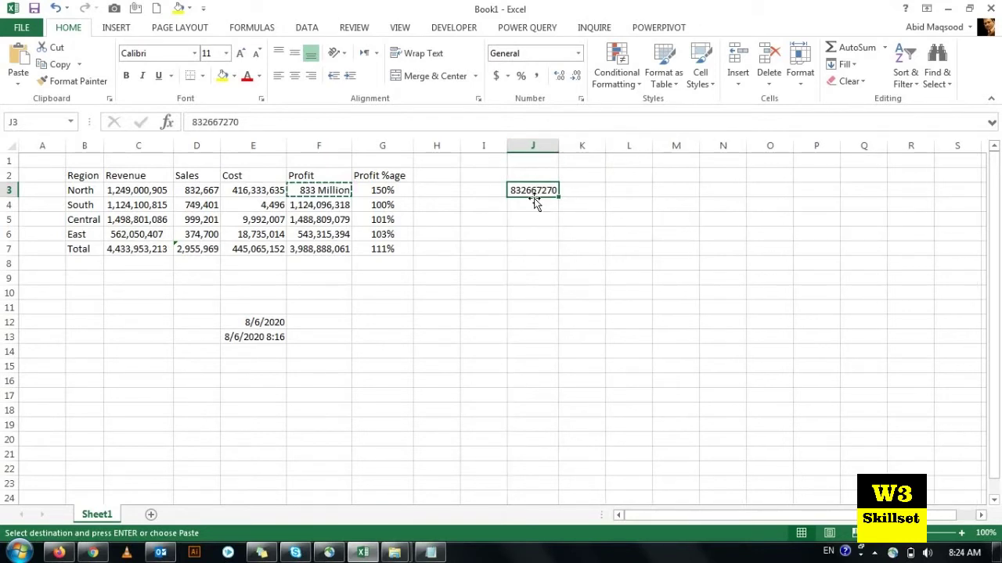
{"action": "key", "text": "Escape"}
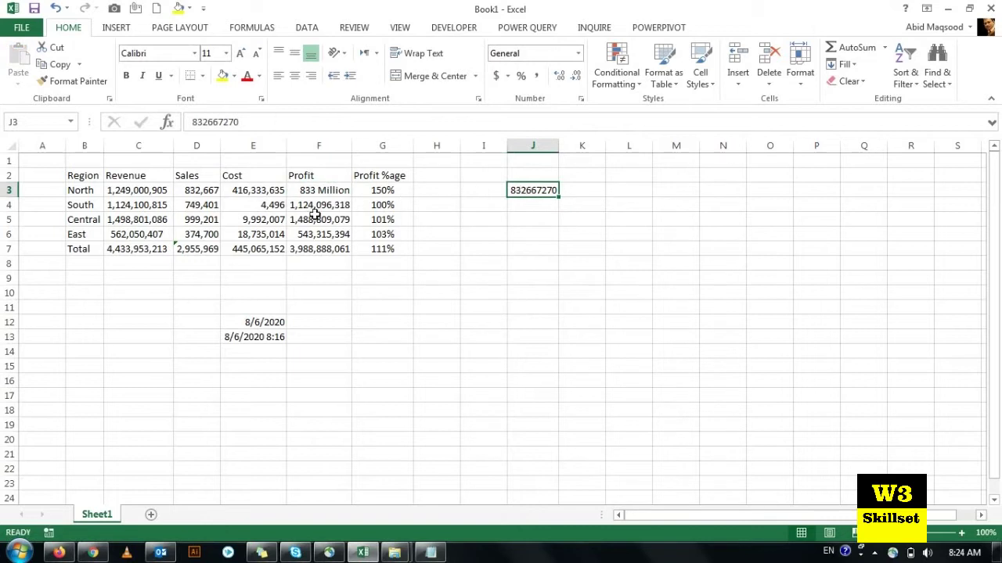
- Inspect the G3 Profit %age formula without changes, then reselect F3
{"action": "left_click", "coordinate": [323, 193]}
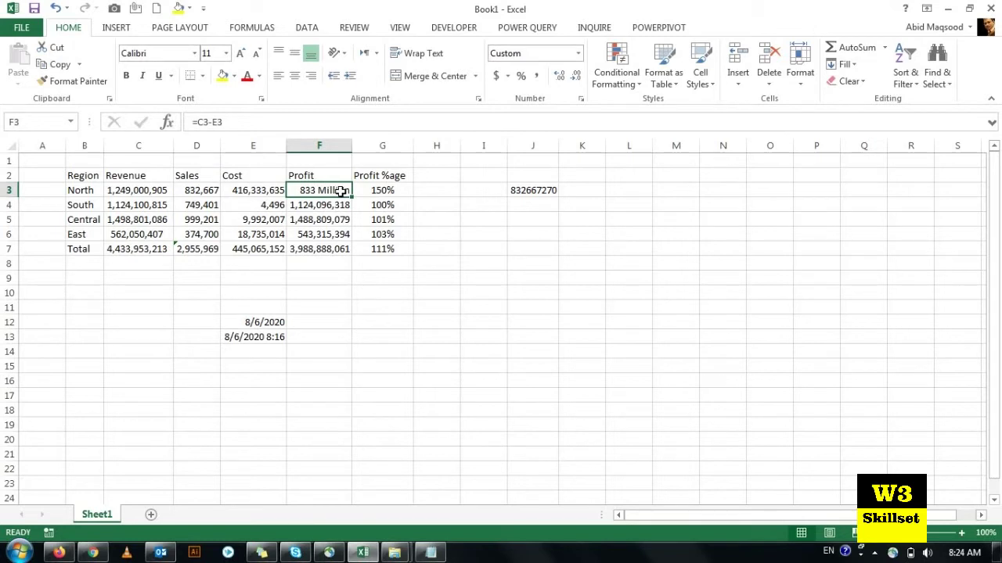
{"action": "left_click", "coordinate": [389, 191]}
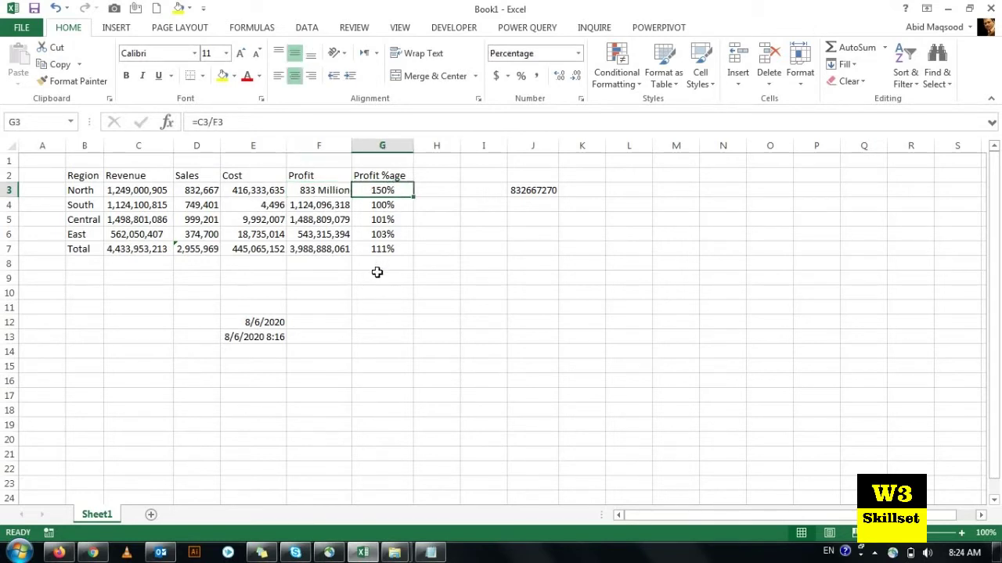
{"action": "key", "text": "F2"}
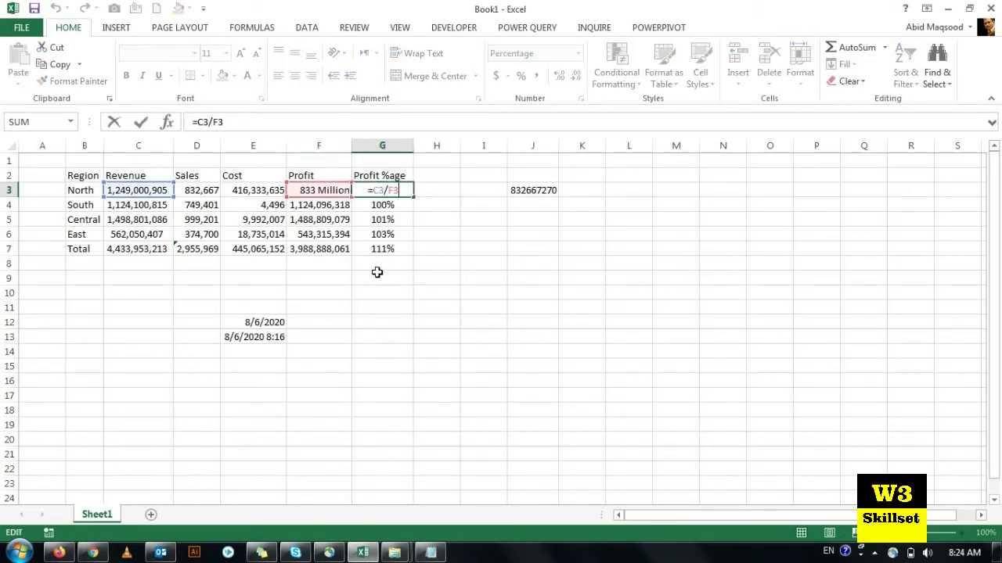
{"action": "key", "text": "Return"}
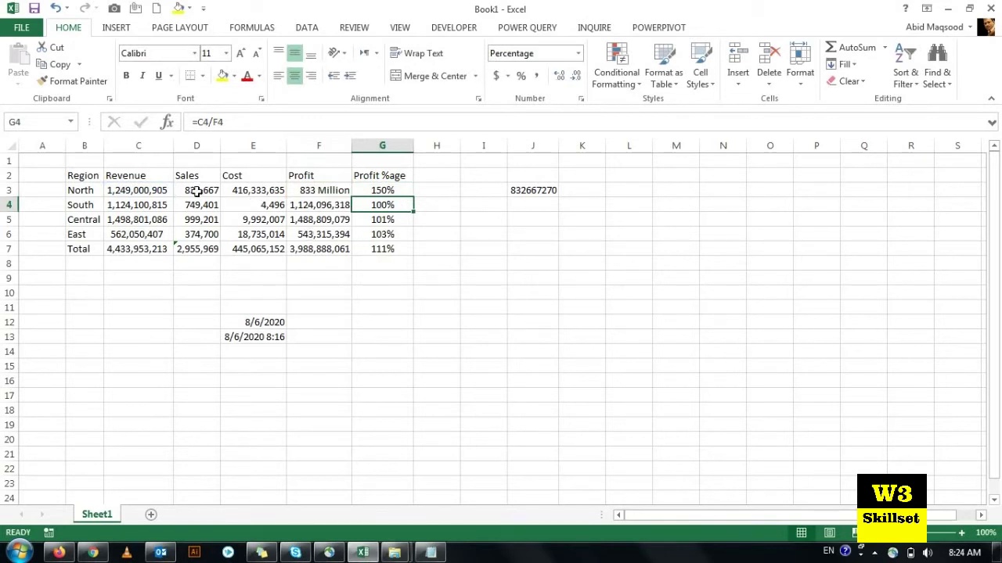
{"action": "left_click_drag", "start_coordinate": [279, 191], "coordinate": [299, 191]}
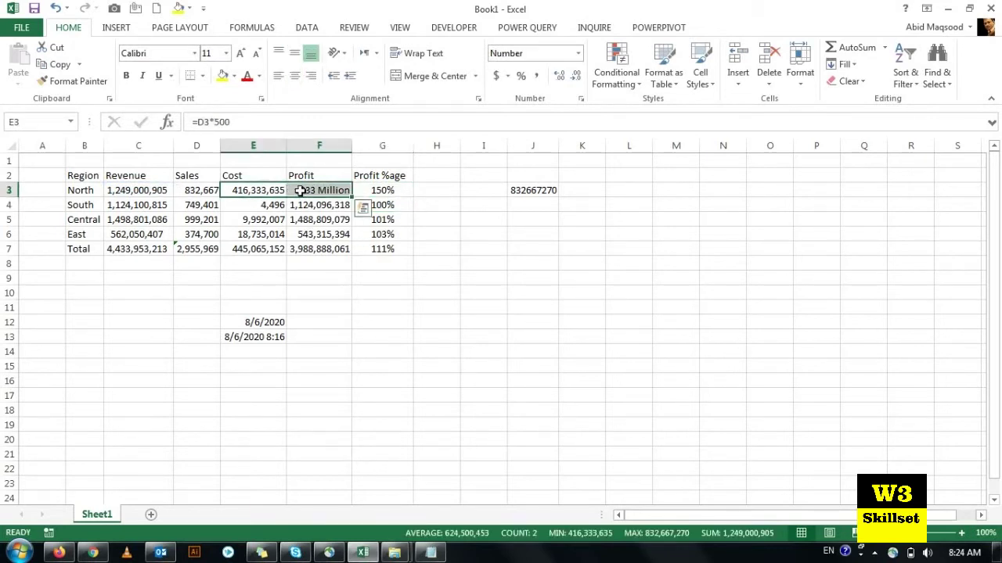
{"action": "left_click", "coordinate": [302, 191]}
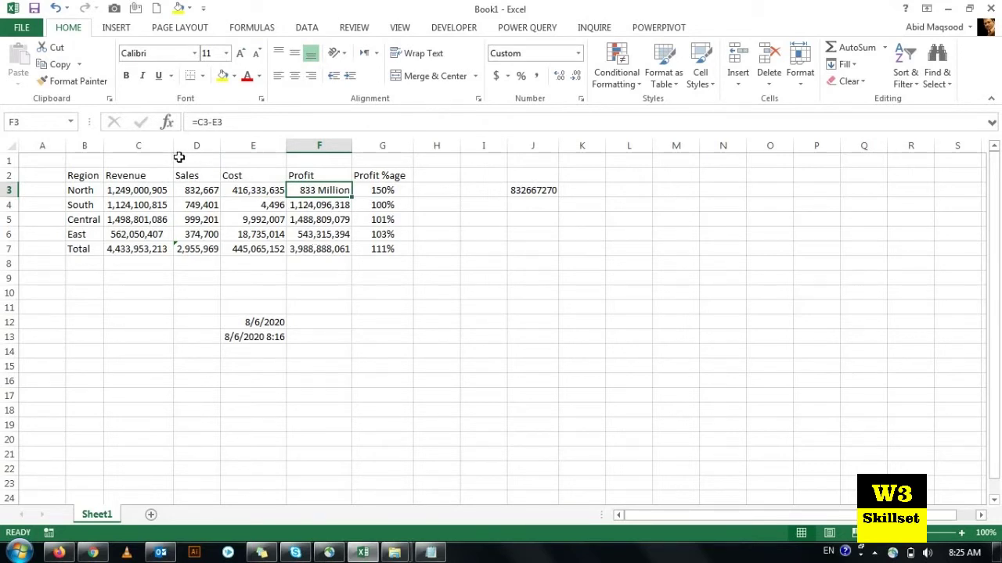
- Copy F3's Million format onto C3:F7 with Format Painter and check the cells
{"action": "left_click", "coordinate": [69, 81]}
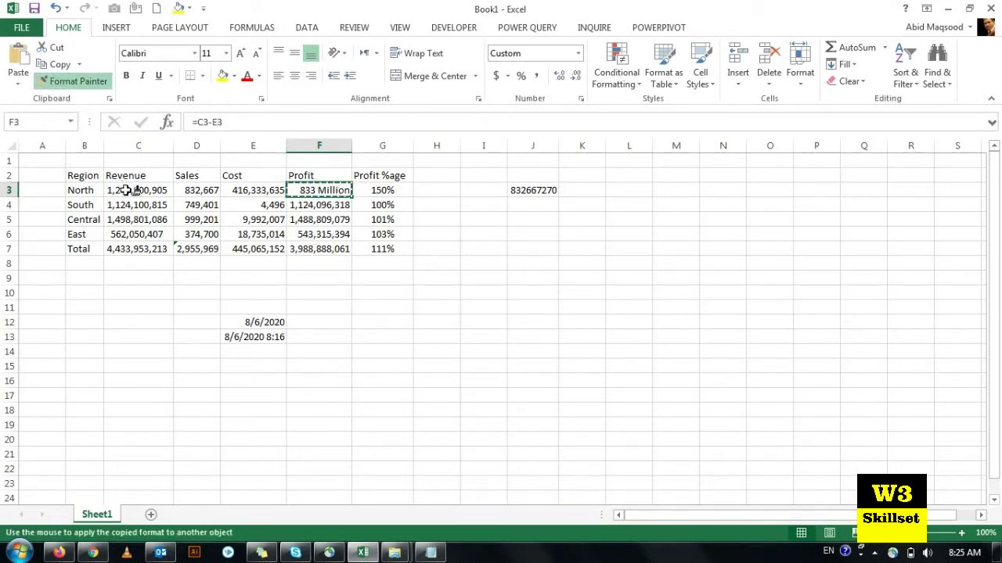
{"action": "mouse_move", "coordinate": [129, 192]}
{"action": "left_mouse_down"}
{"action": "mouse_move", "coordinate": [266, 221]}
{"action": "mouse_move", "coordinate": [321, 246]}
{"action": "left_mouse_up"}
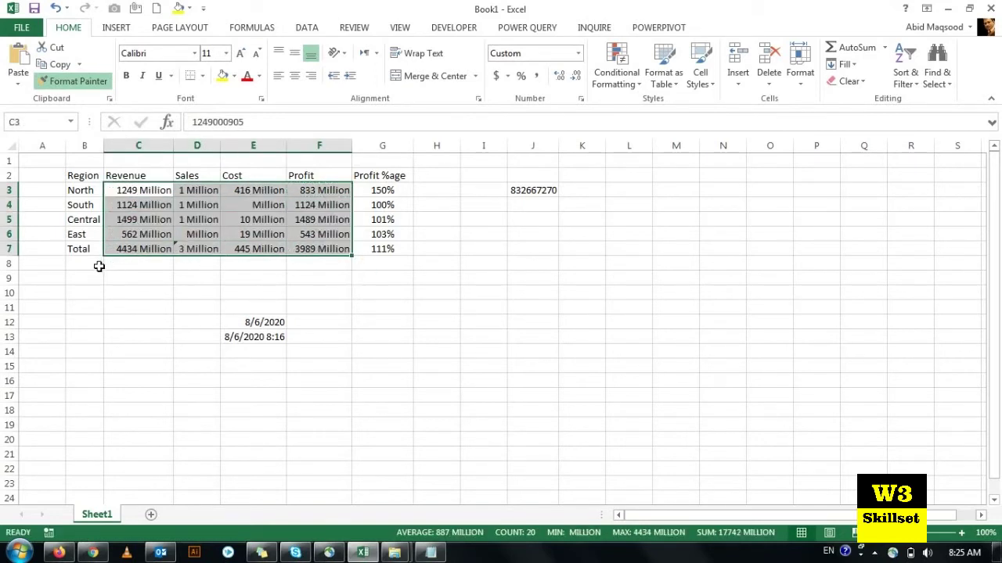
{"action": "key", "text": "Escape"}
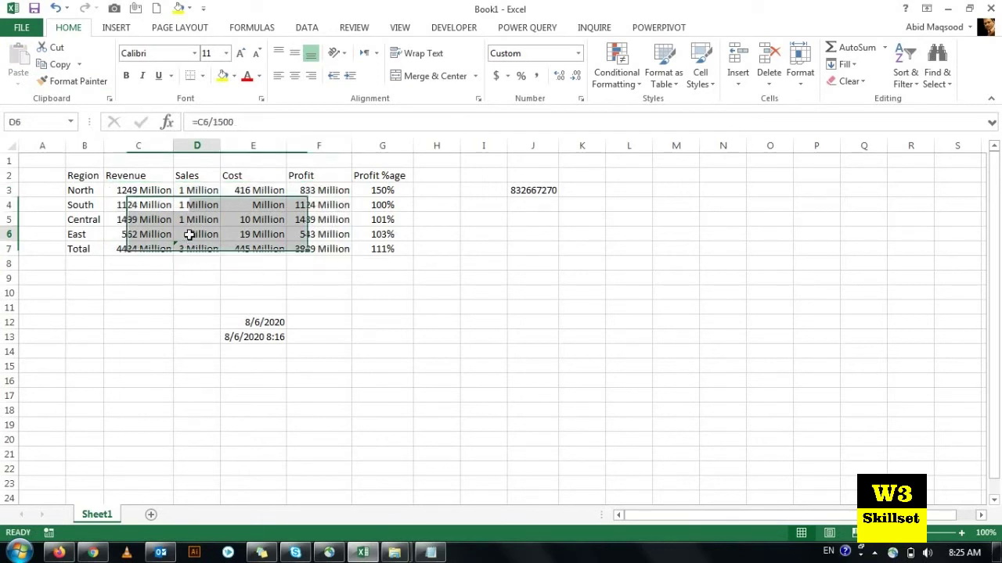
{"action": "left_click", "coordinate": [192, 234]}
{"action": "left_click", "coordinate": [255, 206]}
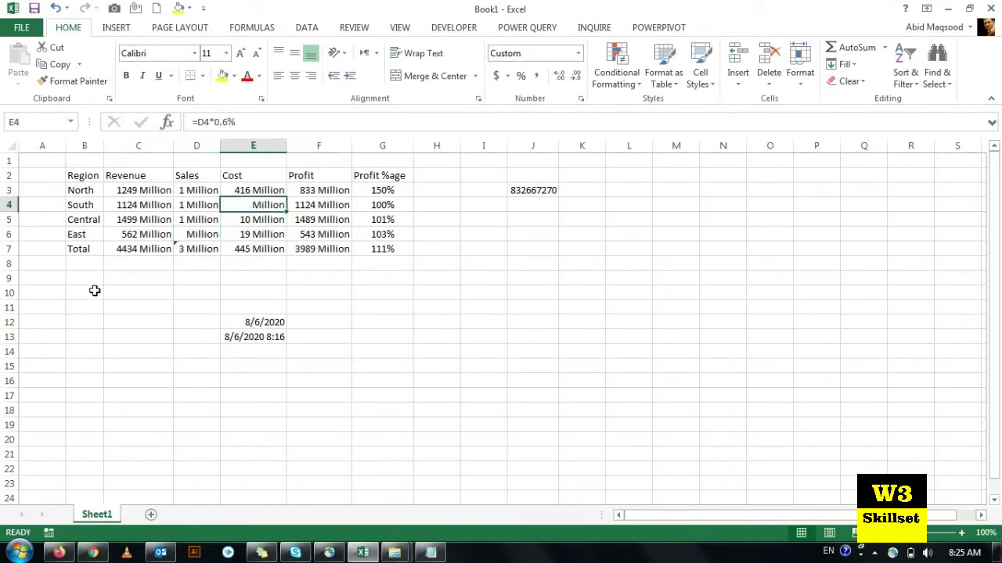
{"action": "left_click_drag", "start_coordinate": [123, 190], "coordinate": [304, 247]}
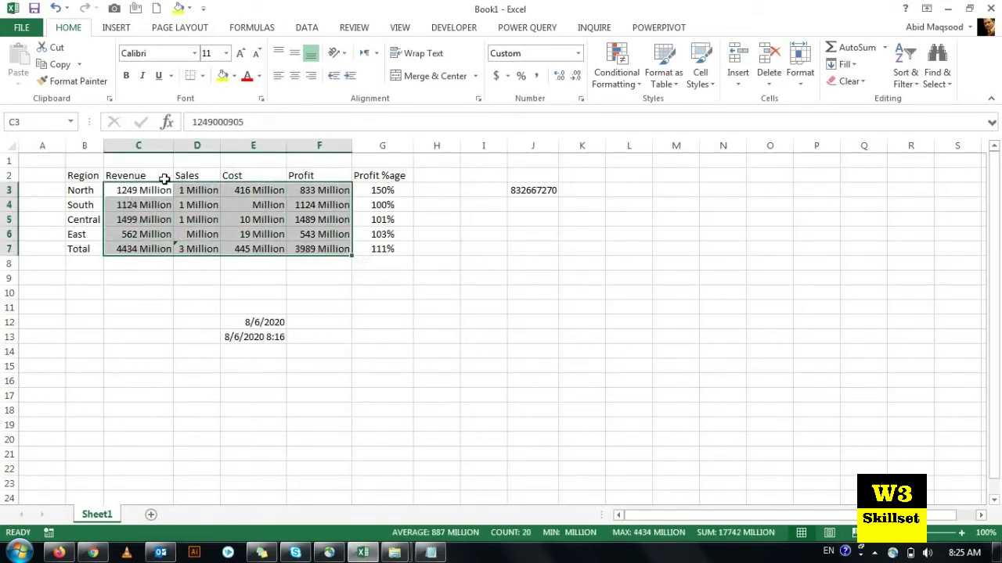
{"action": "left_click", "coordinate": [196, 238]}
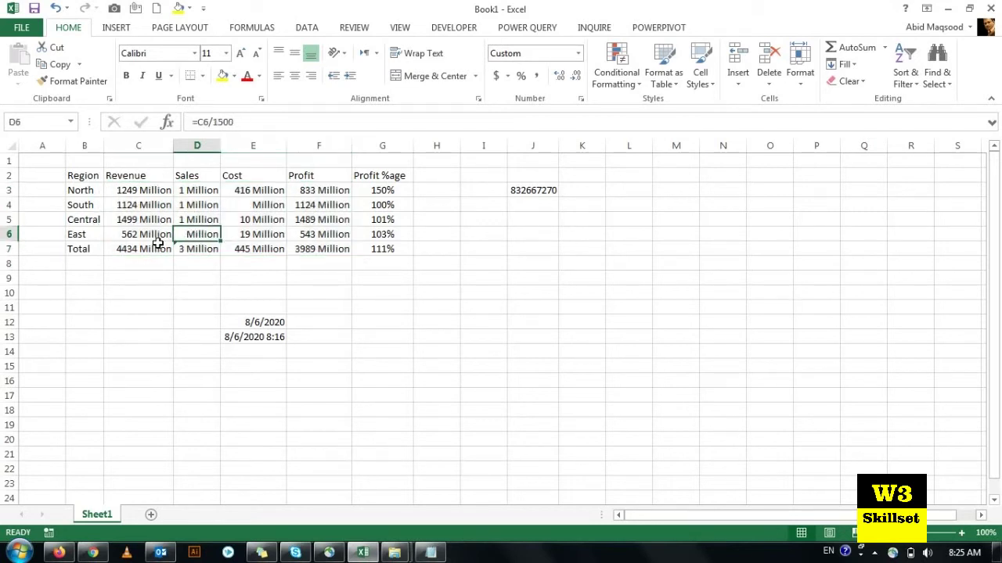
- Change D6's custom format to #.##,,"Million" so it reads .37 Million
{"action": "key", "text": "ctrl+1"}
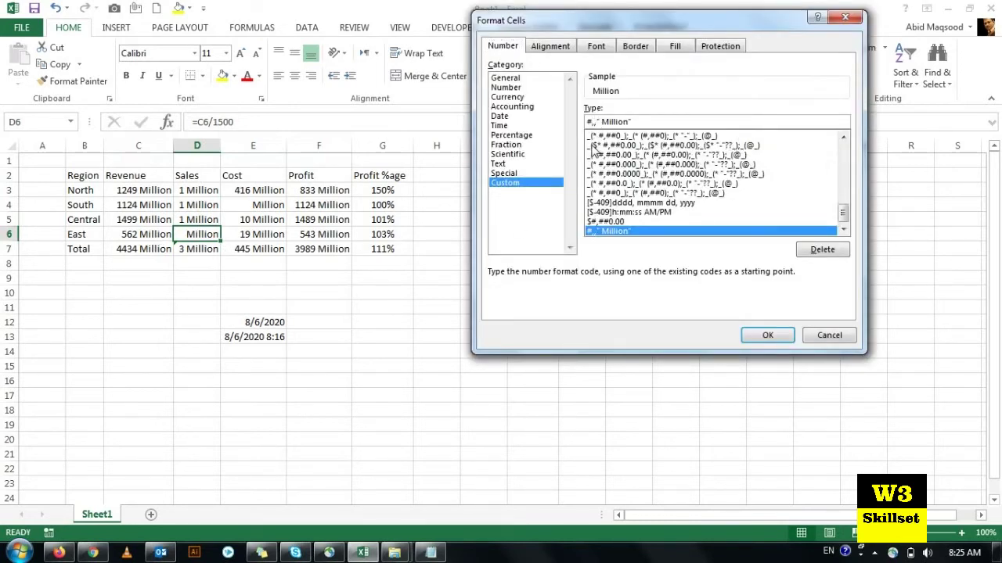
{"action": "type", "text": "."}
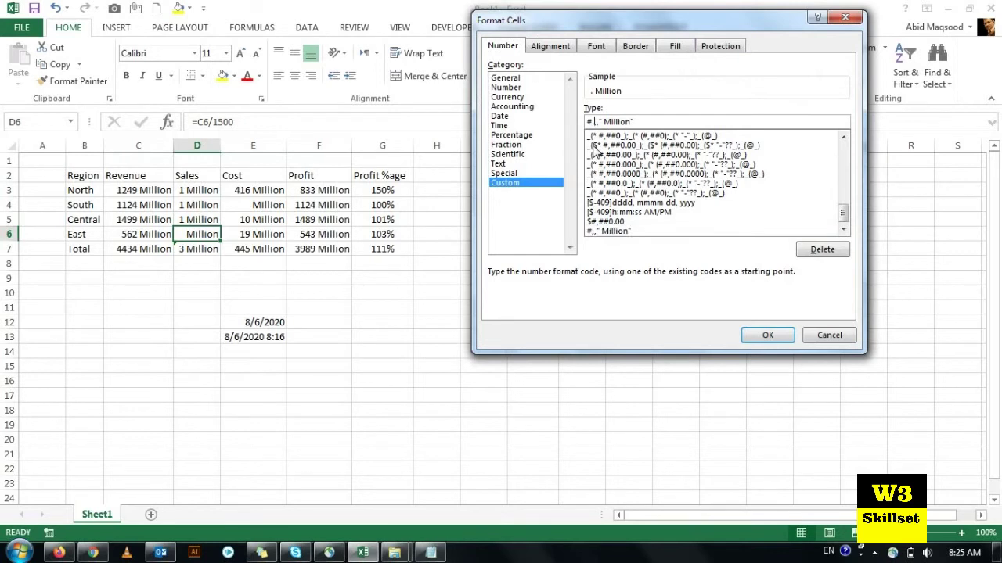
{"action": "type", "text": "#"}
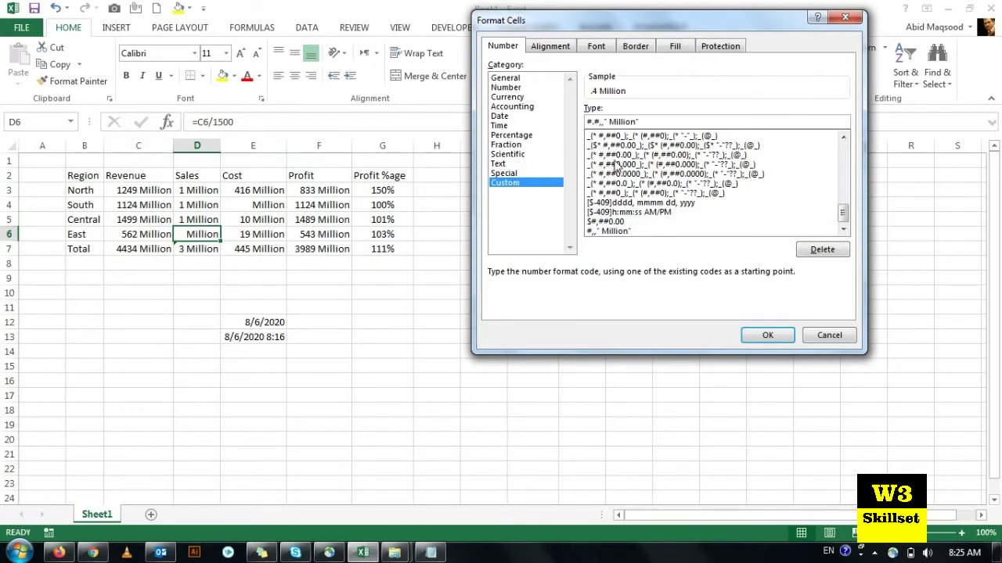
{"action": "type", "text": "#"}
{"action": "left_click", "coordinate": [753, 336]}
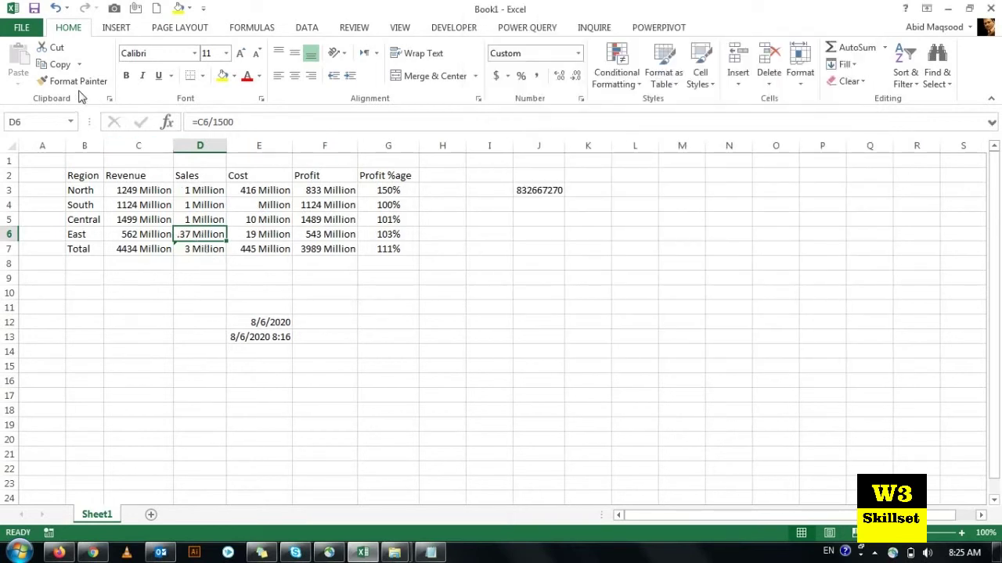
- Paint the Million format onto E4 and add ## decimal placeholders so it shows .0045 Million
{"action": "left_click", "coordinate": [274, 205]}
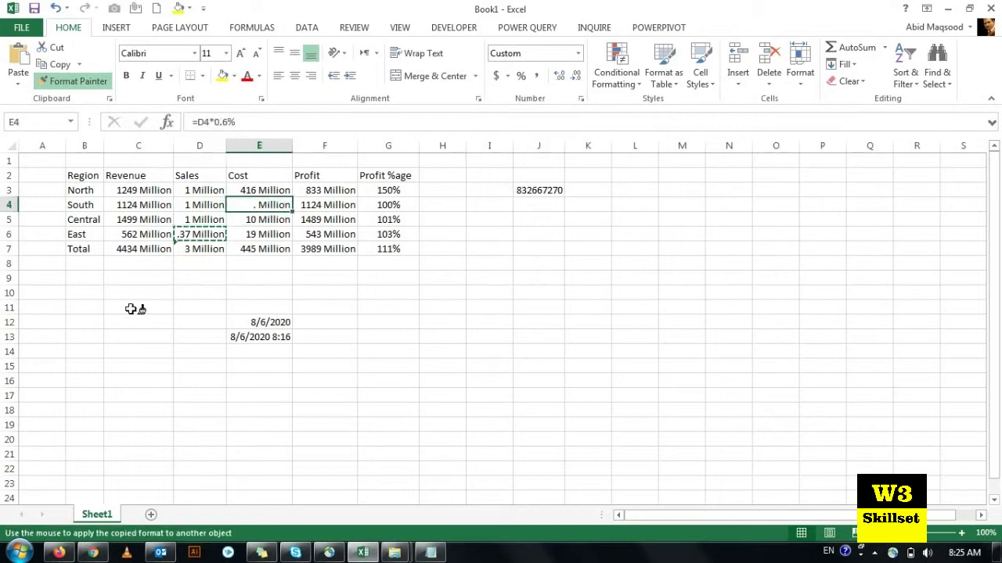
{"action": "key", "text": "Escape"}
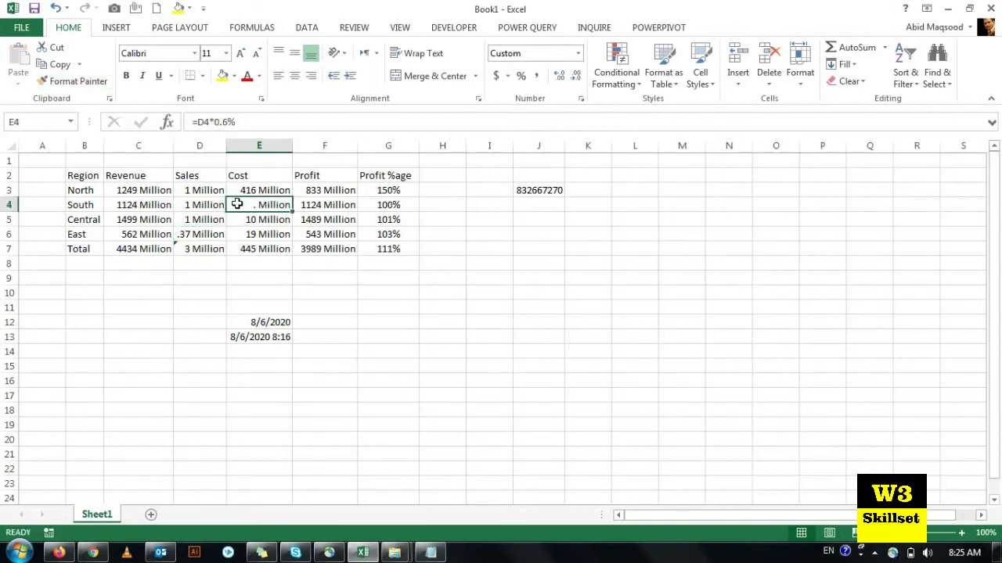
{"action": "key", "text": "ctrl+1"}
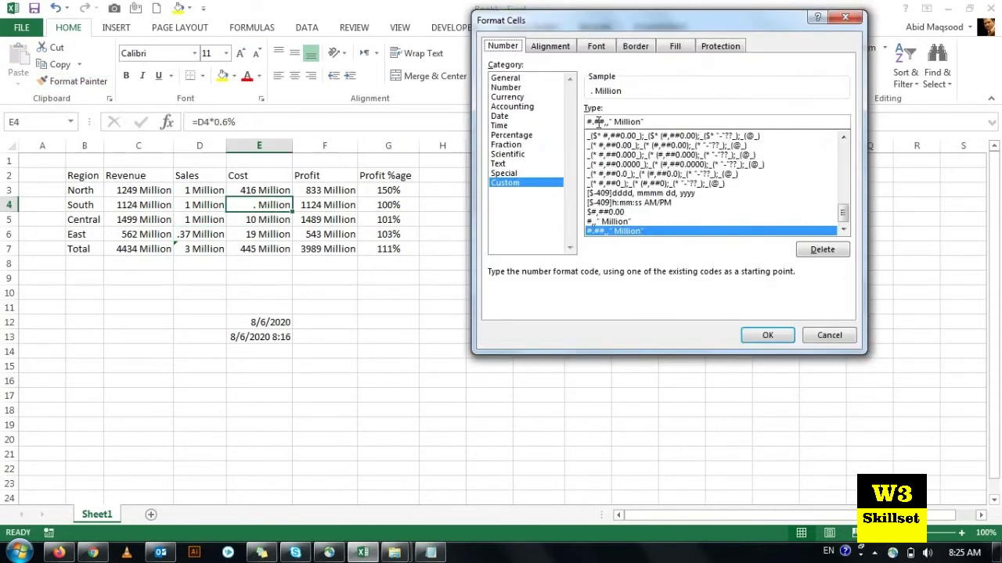
{"action": "left_click", "coordinate": [599, 121]}
{"action": "type", "text": "#"}
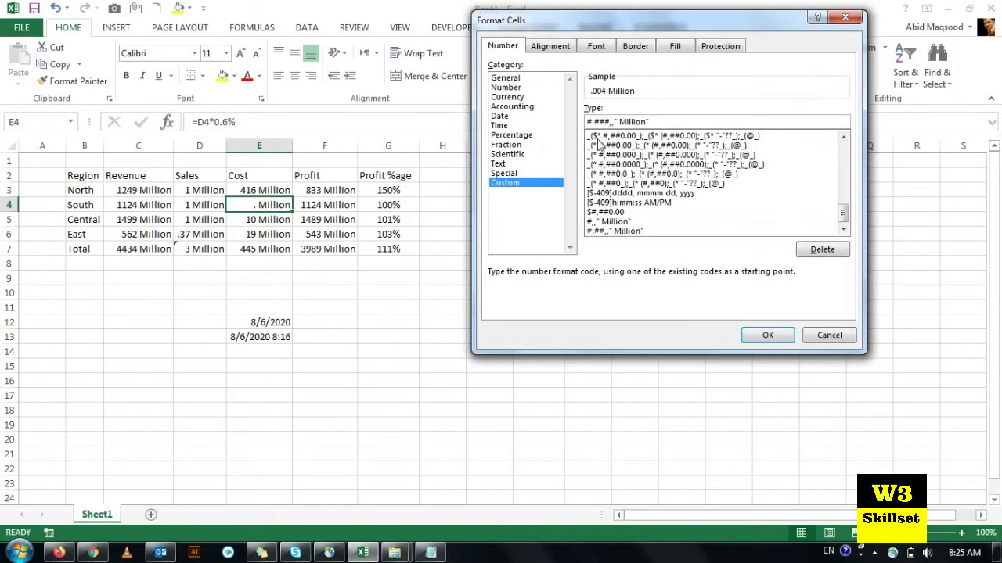
{"action": "type", "text": "#"}
{"action": "left_click", "coordinate": [766, 335]}
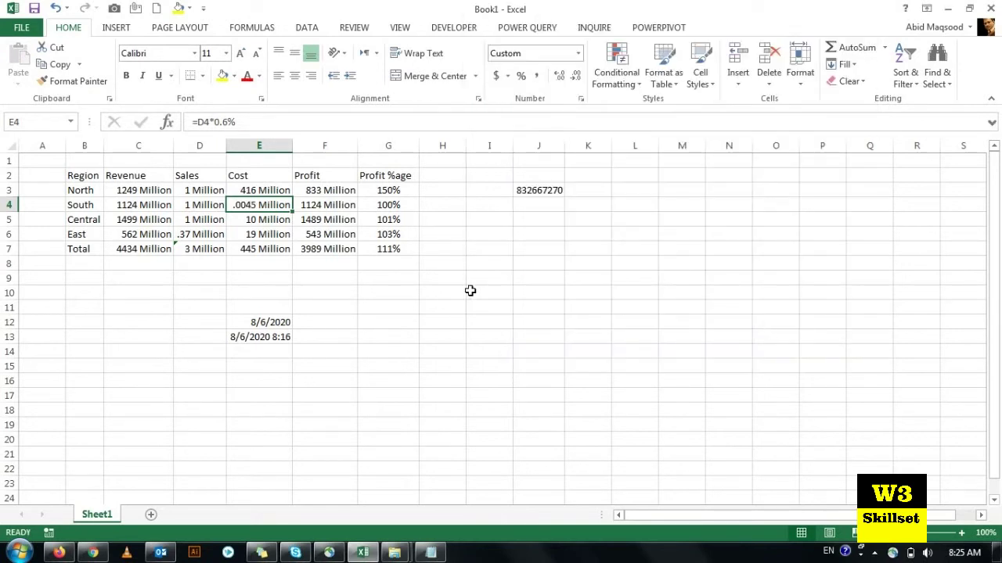
{"action": "left_click", "coordinate": [466, 291]}
{"action": "left_click", "coordinate": [119, 188]}
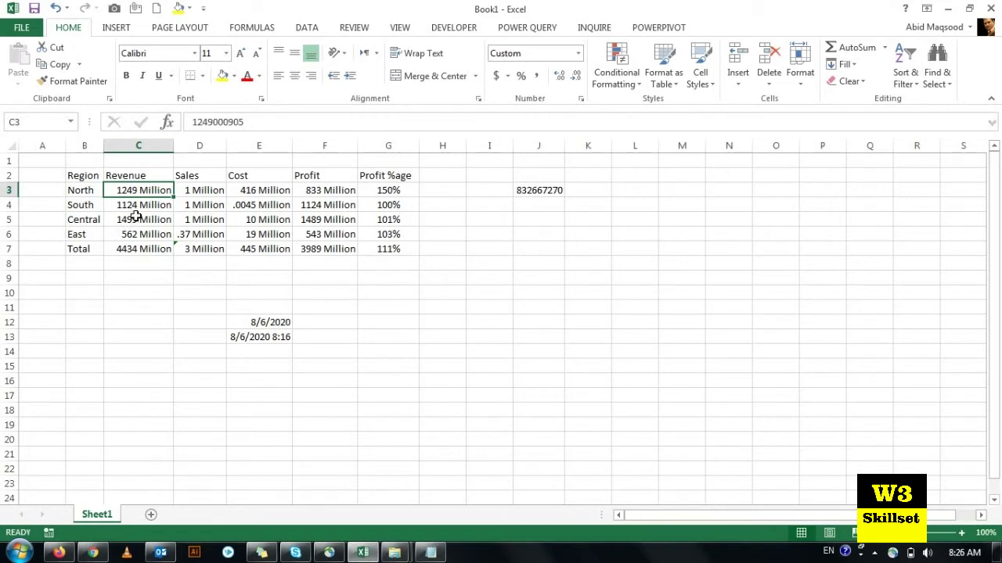
- Change C3's custom format to the one-decimal #.#,," Million" code
{"action": "key", "text": "ctrl+1"}
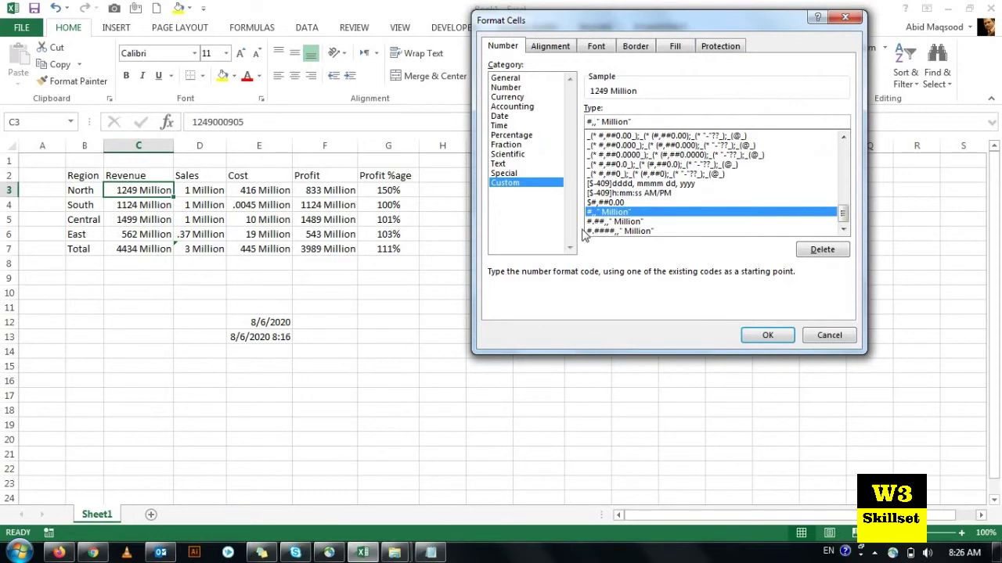
{"action": "type", "text": ","}
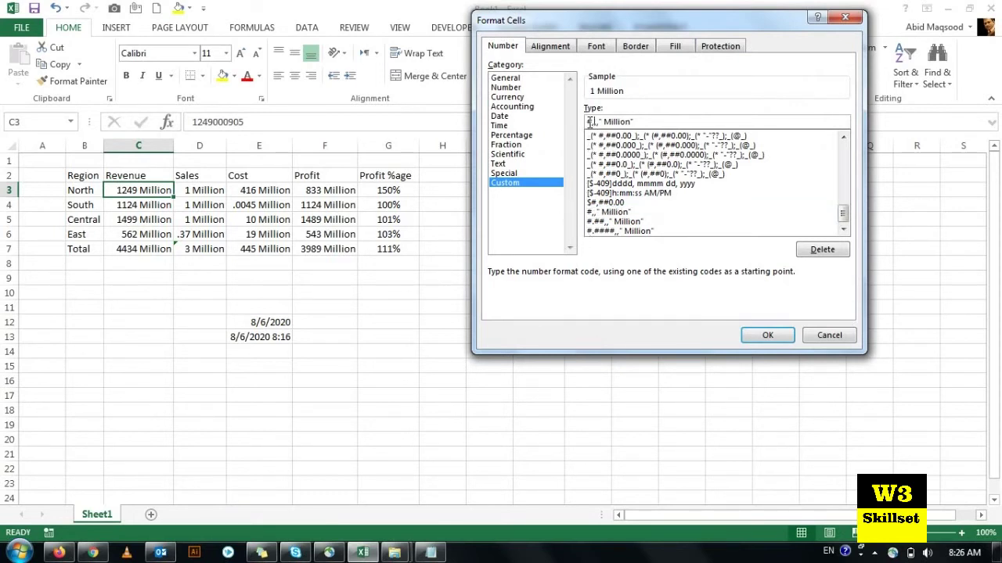
{"action": "type", "text": "."}
{"action": "left_click", "coordinate": [767, 335]}
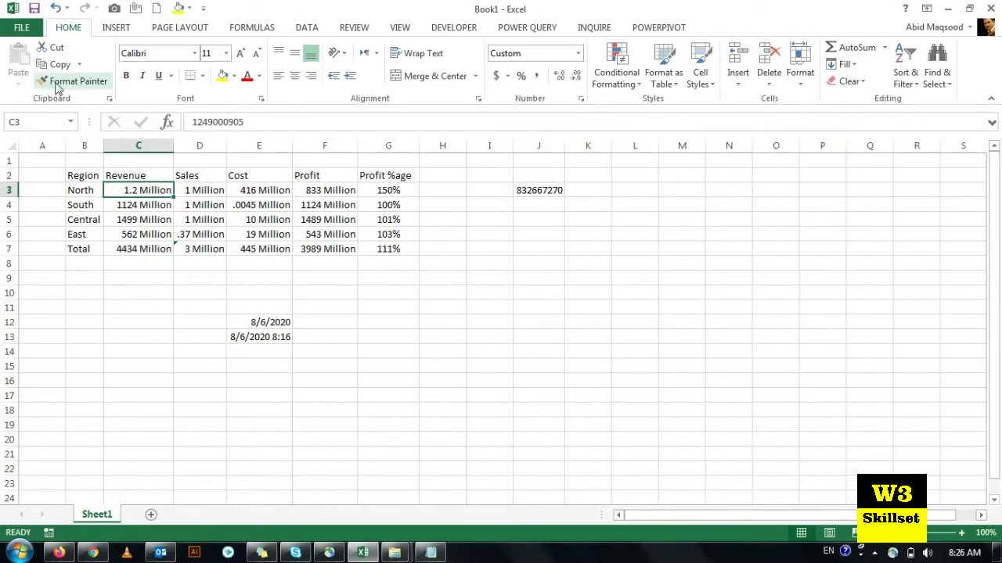
- Copy C3's one-decimal Million format onto C4, C5, C7, F4 and F7
{"action": "left_click", "coordinate": [78, 81]}
{"action": "left_click", "coordinate": [137, 205]}
{"action": "left_click", "coordinate": [141, 220]}
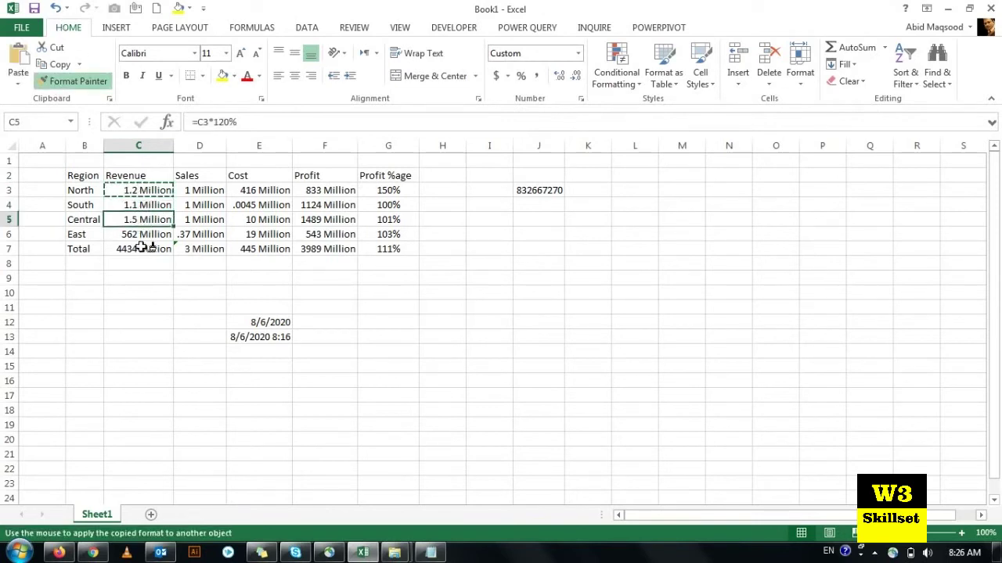
{"action": "left_click", "coordinate": [143, 249]}
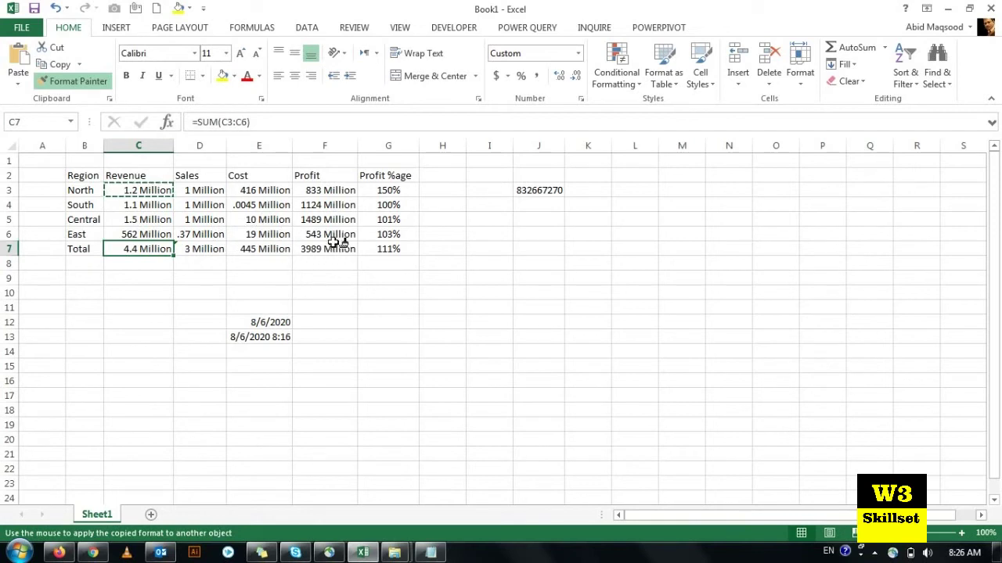
{"action": "left_click", "coordinate": [331, 208]}
{"action": "left_click", "coordinate": [326, 251]}
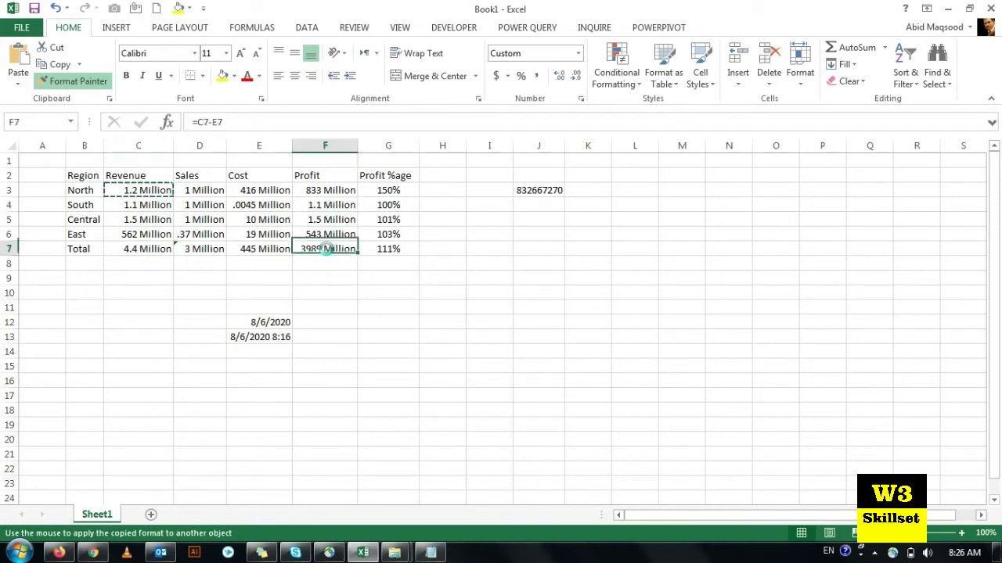
{"action": "key", "text": "Escape"}
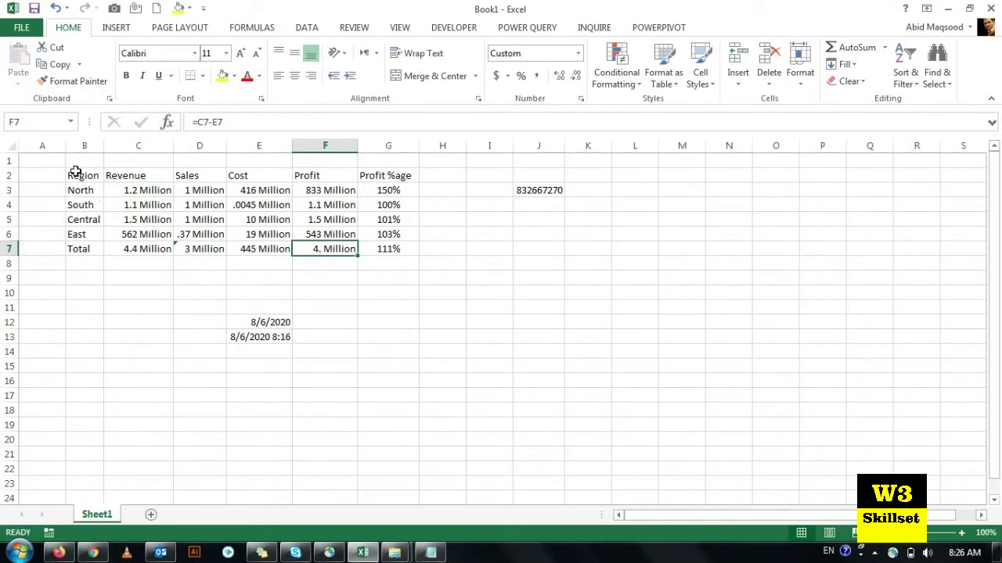
{"action": "left_click_drag", "start_coordinate": [78, 174], "coordinate": [388, 248]}
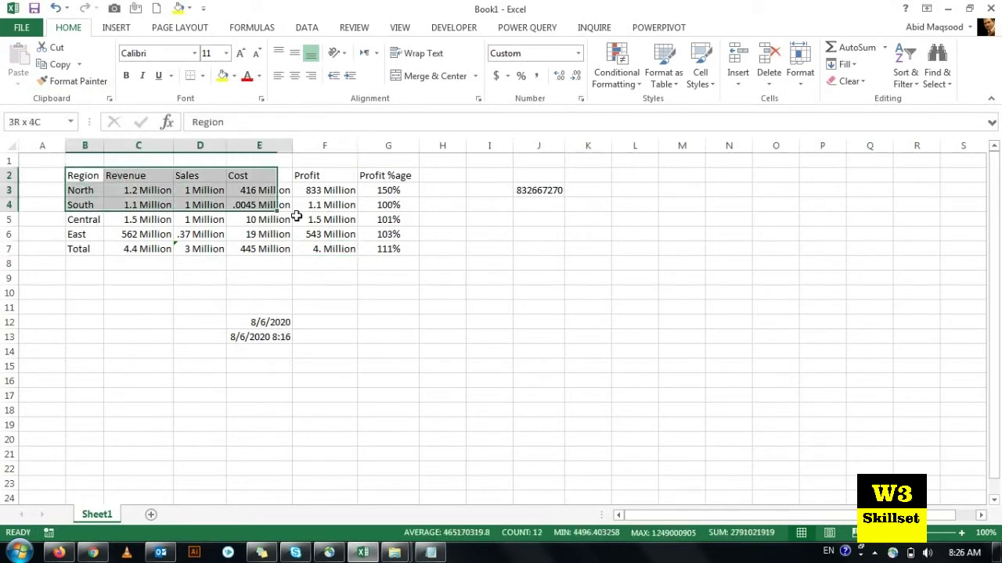
- Apply Center alignment to the selected B2:G7 table, headings included
{"action": "left_click", "coordinate": [294, 76]}
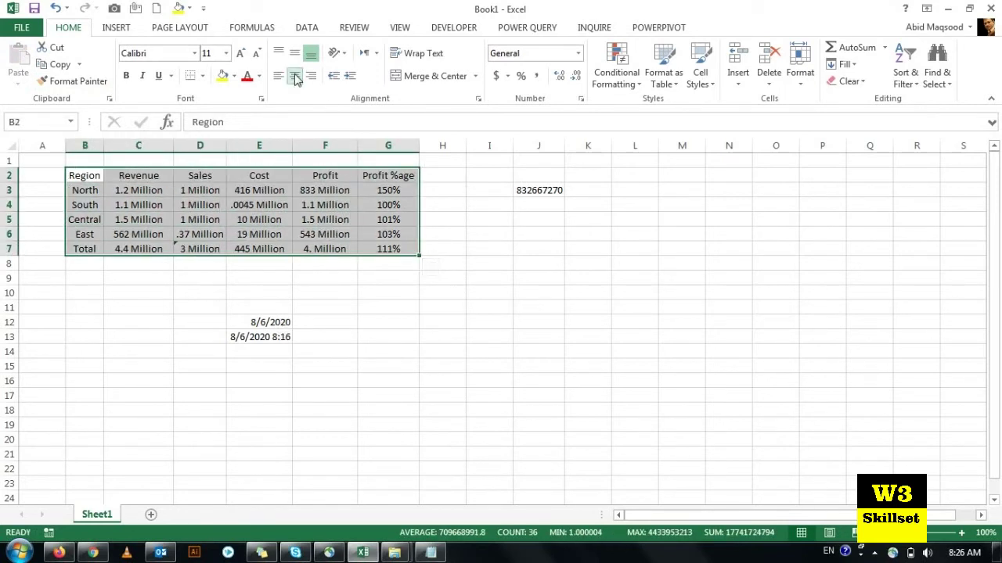
{"action": "left_click", "coordinate": [368, 281]}
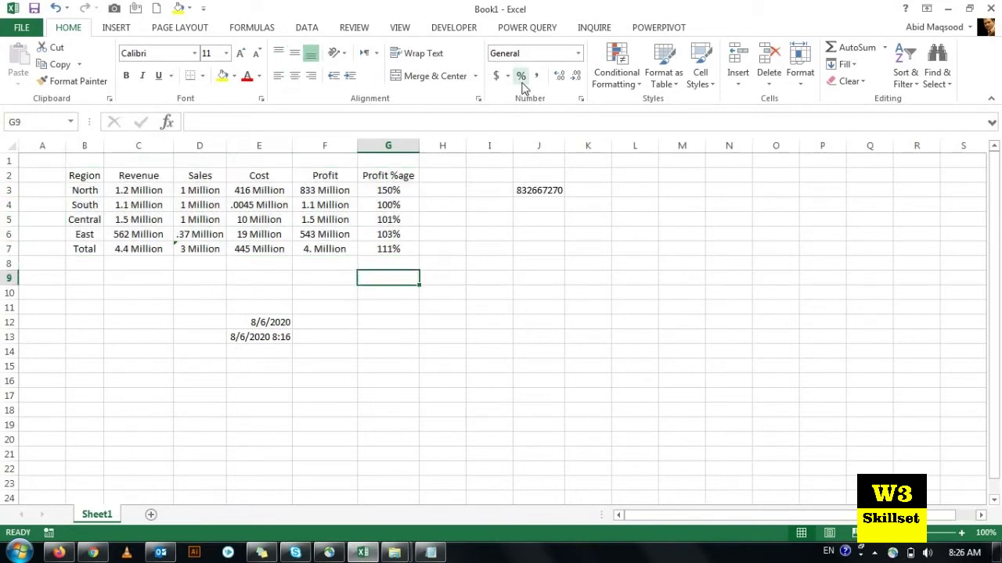
{"action": "left_click", "coordinate": [278, 326]}
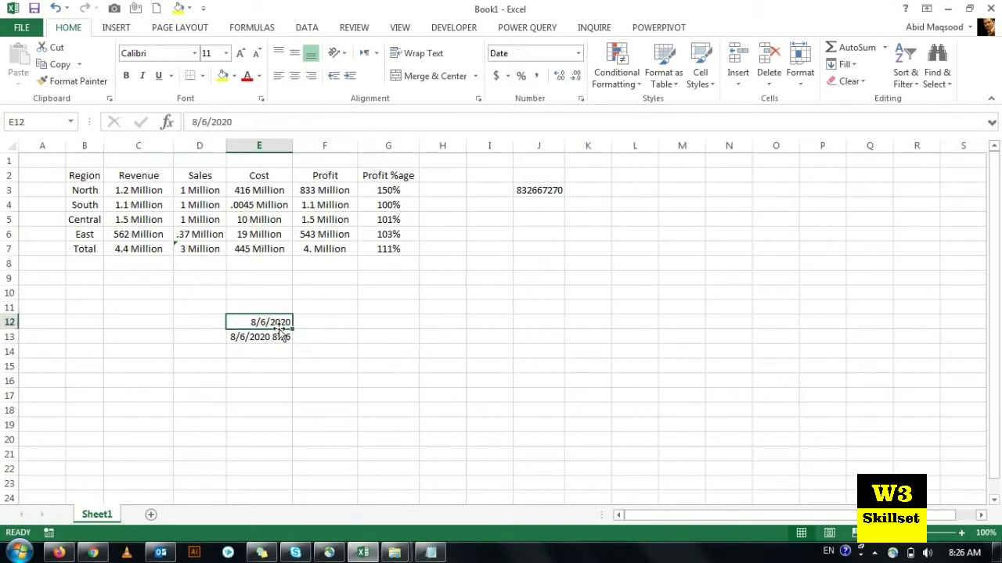
- Browse E12's Date styles, then set it to General so it shows 44049
{"action": "left_click", "coordinate": [582, 100]}
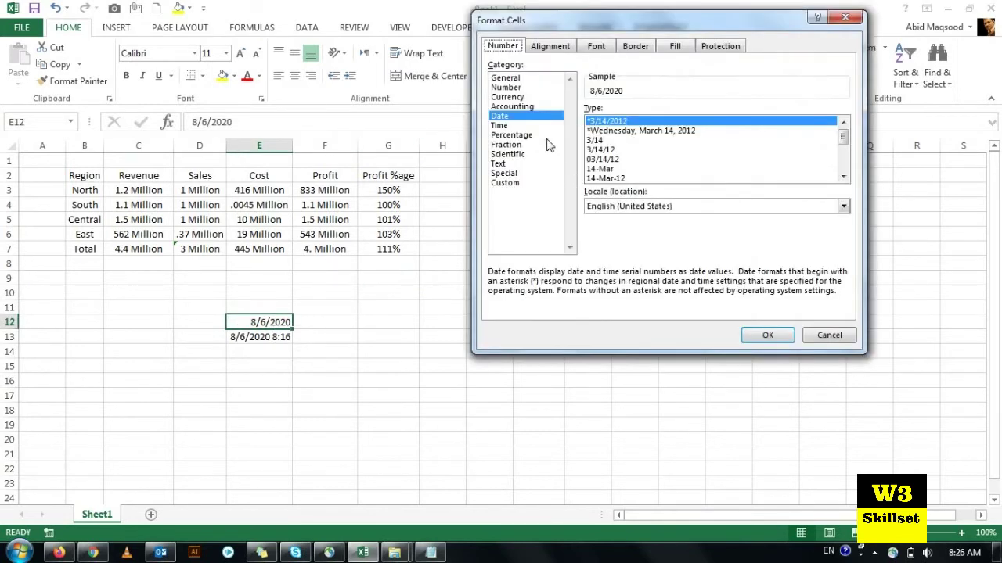
{"action": "left_click", "coordinate": [631, 131]}
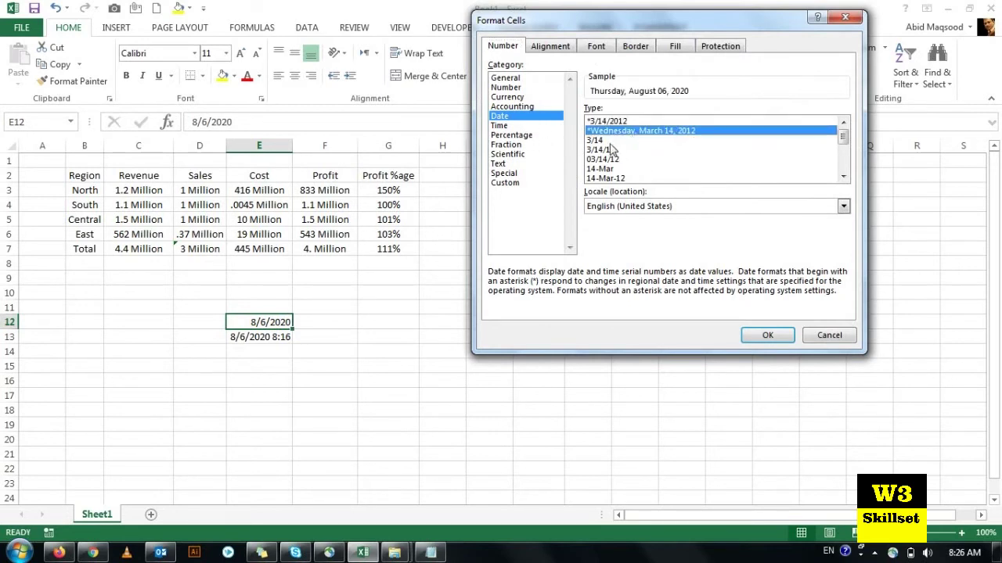
{"action": "left_click", "coordinate": [610, 141]}
{"action": "left_click", "coordinate": [609, 141]}
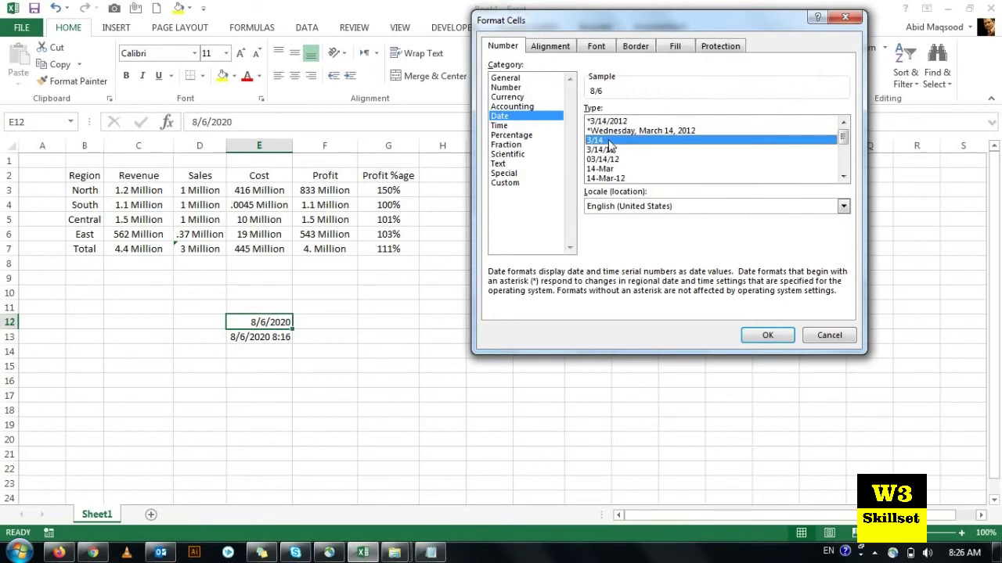
{"action": "left_click", "coordinate": [608, 133]}
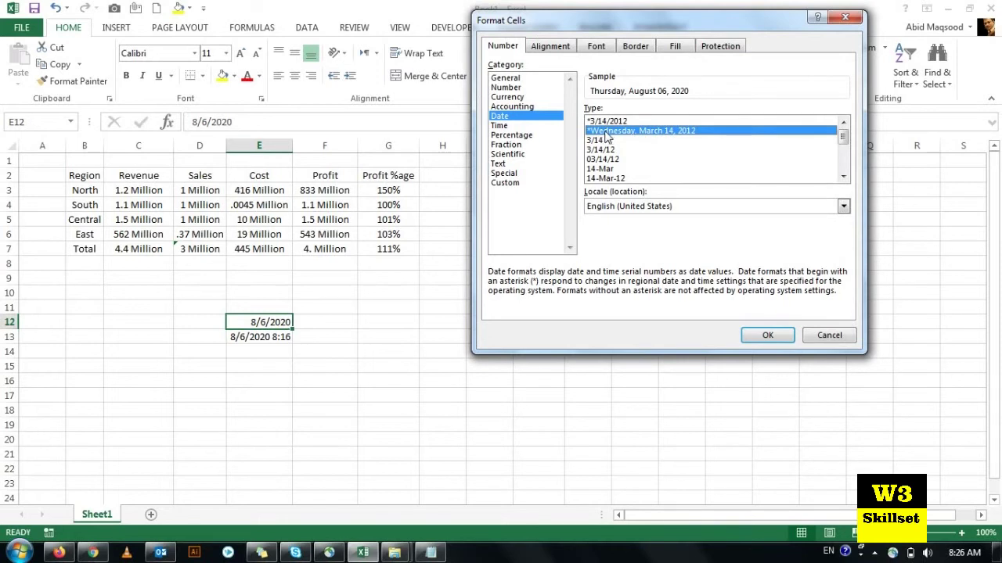
{"action": "left_click", "coordinate": [842, 176]}
{"action": "left_click", "coordinate": [843, 177]}
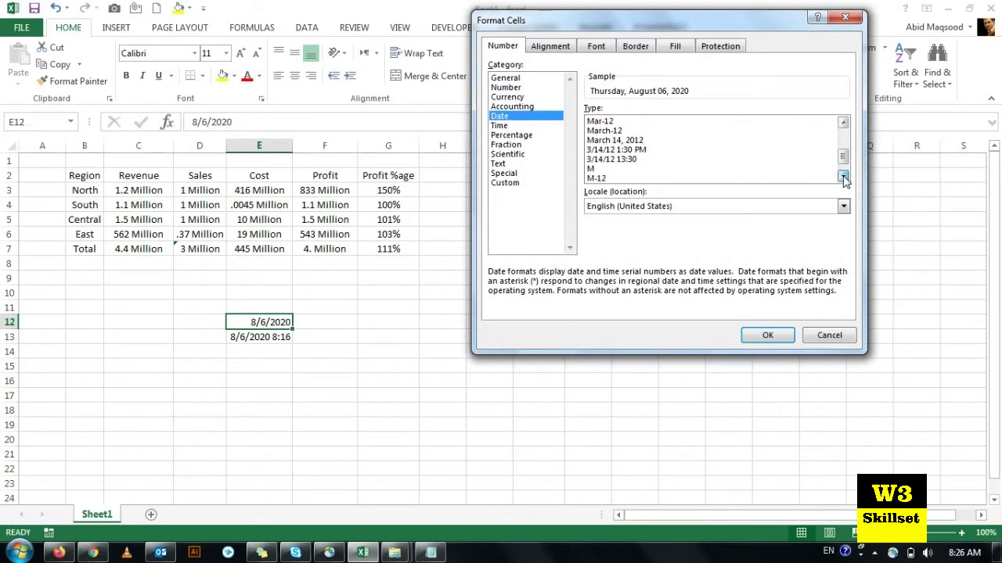
{"action": "left_click", "coordinate": [843, 177]}
{"action": "left_click", "coordinate": [843, 177]}
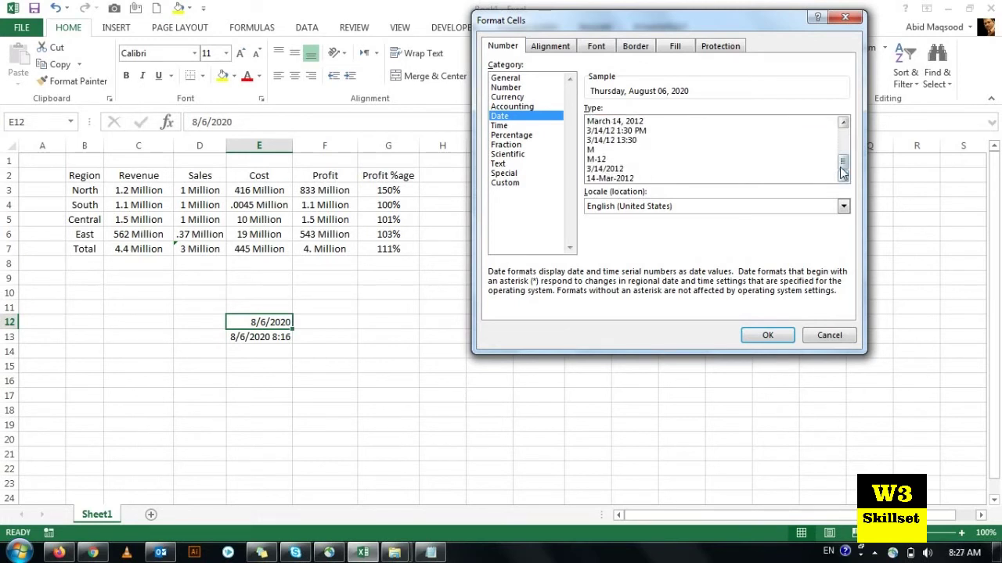
{"action": "left_click_drag", "start_coordinate": [842, 172], "coordinate": [843, 136]}
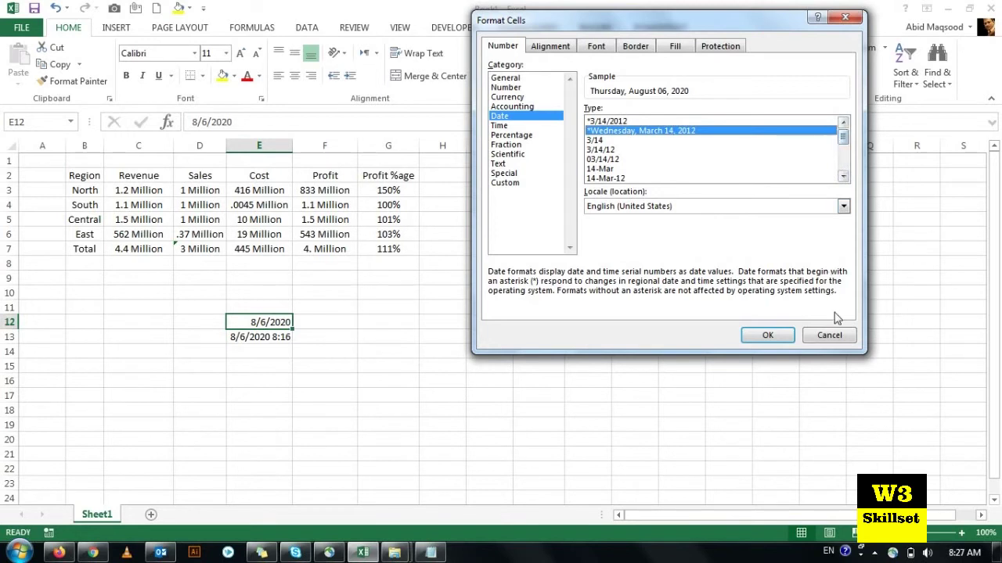
{"action": "left_click", "coordinate": [515, 81]}
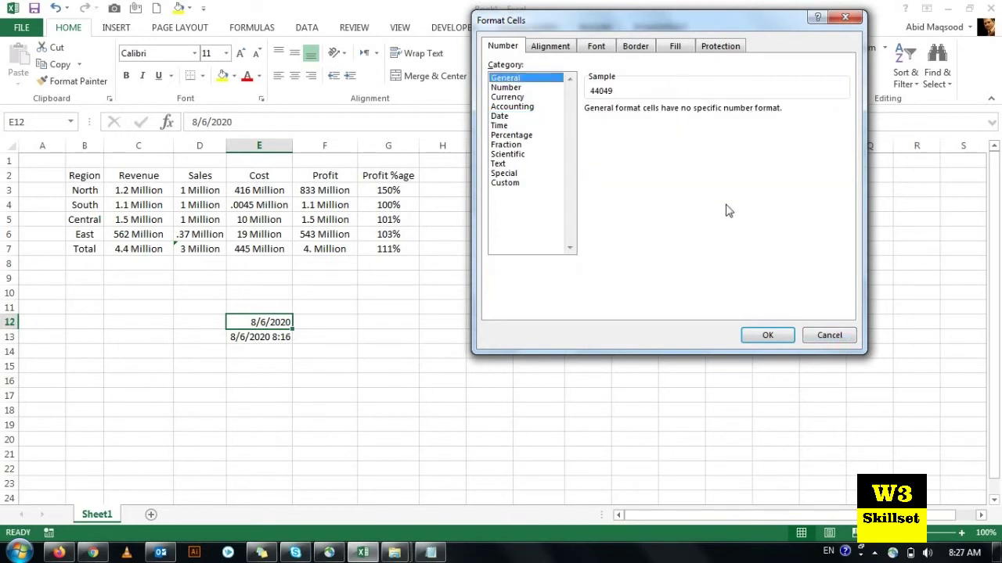
{"action": "left_click", "coordinate": [768, 335]}
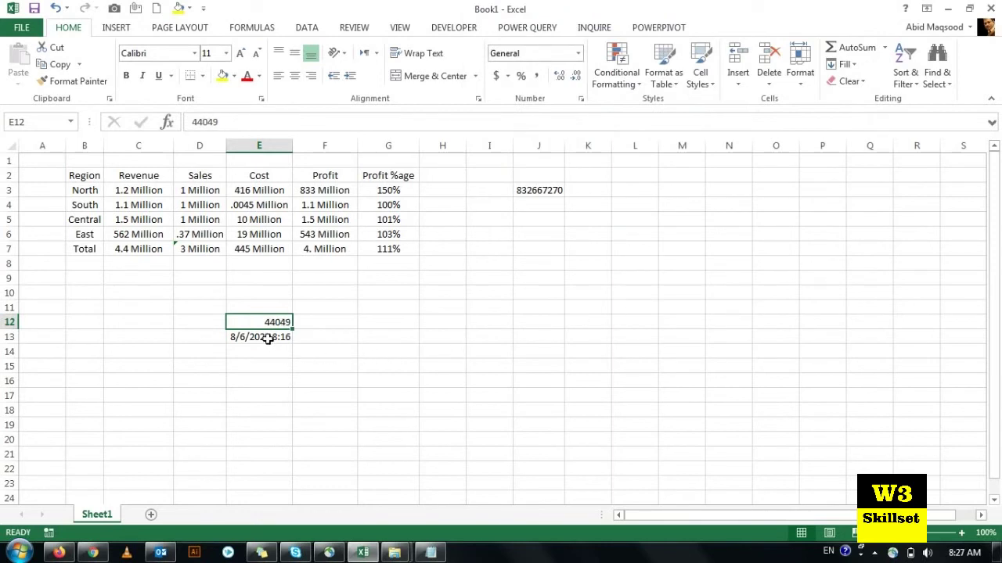
- Enter the test number 1 in cell G12
{"action": "left_click", "coordinate": [188, 121]}
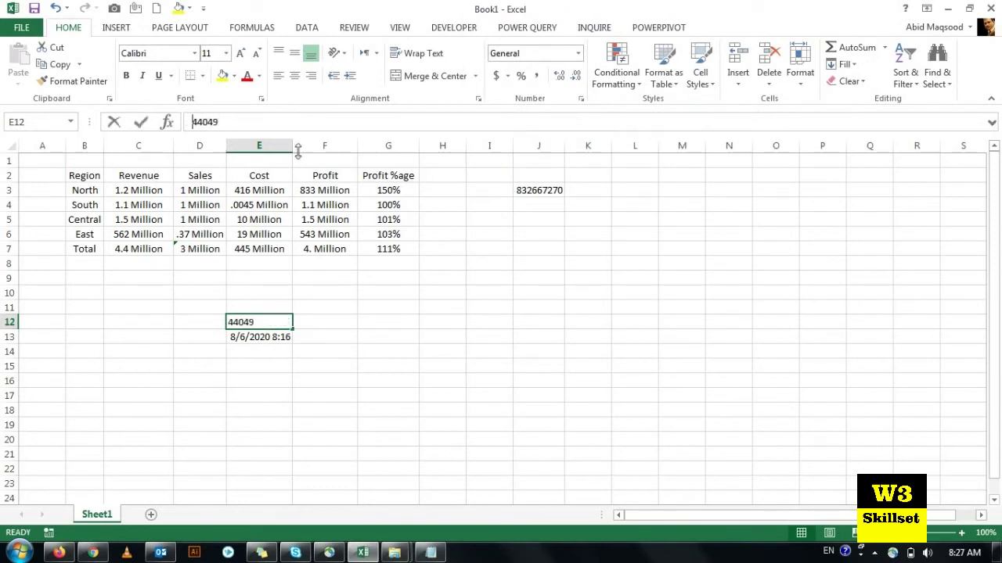
{"action": "key", "text": "Return"}
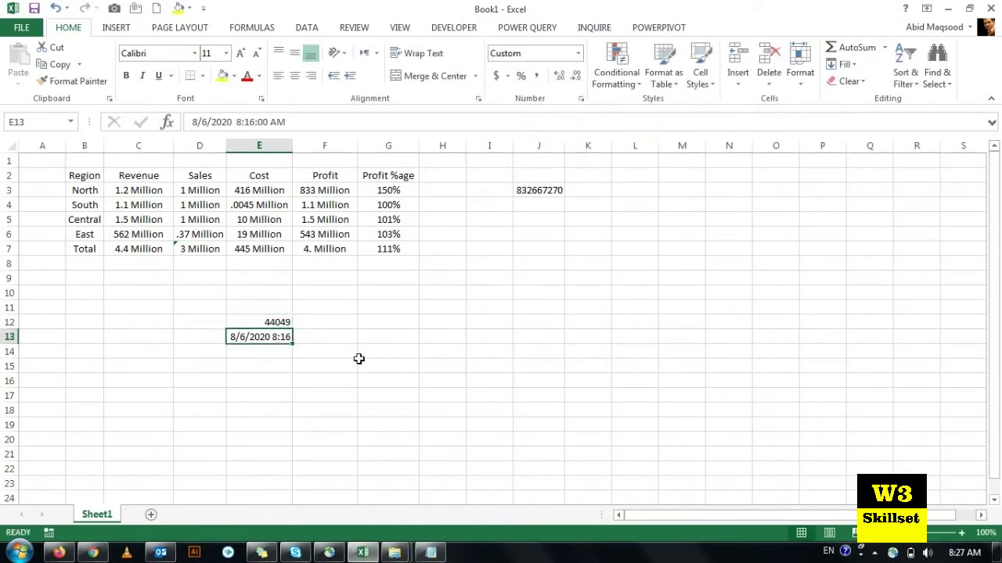
{"action": "left_click", "coordinate": [365, 321]}
{"action": "type", "text": "1"}
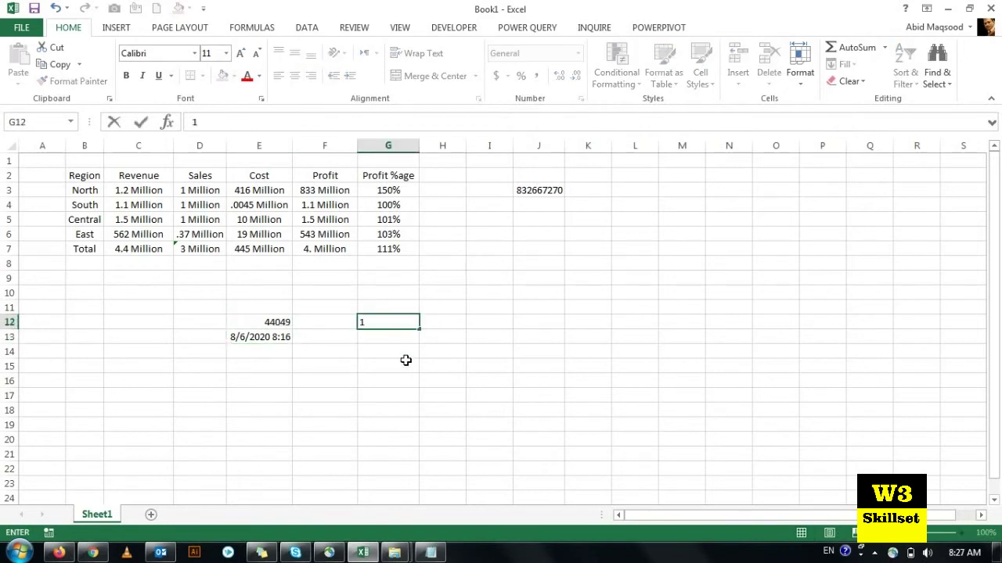
{"action": "key", "text": "Return"}
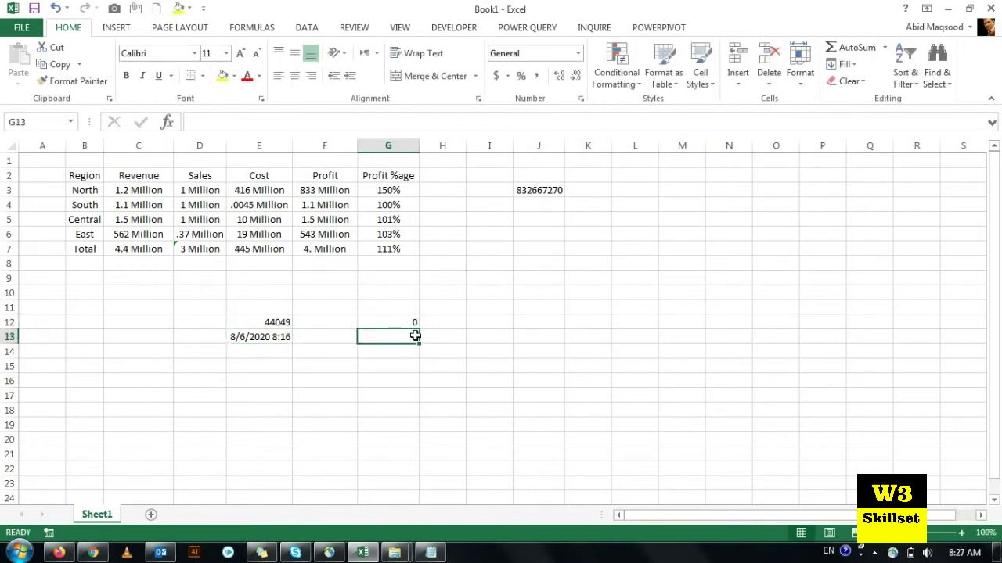
- Format G12 as a Date so it shows 1/1/1900, re-entering its day as 1
{"action": "left_click", "coordinate": [412, 324]}
{"action": "key", "text": "ctrl+1"}
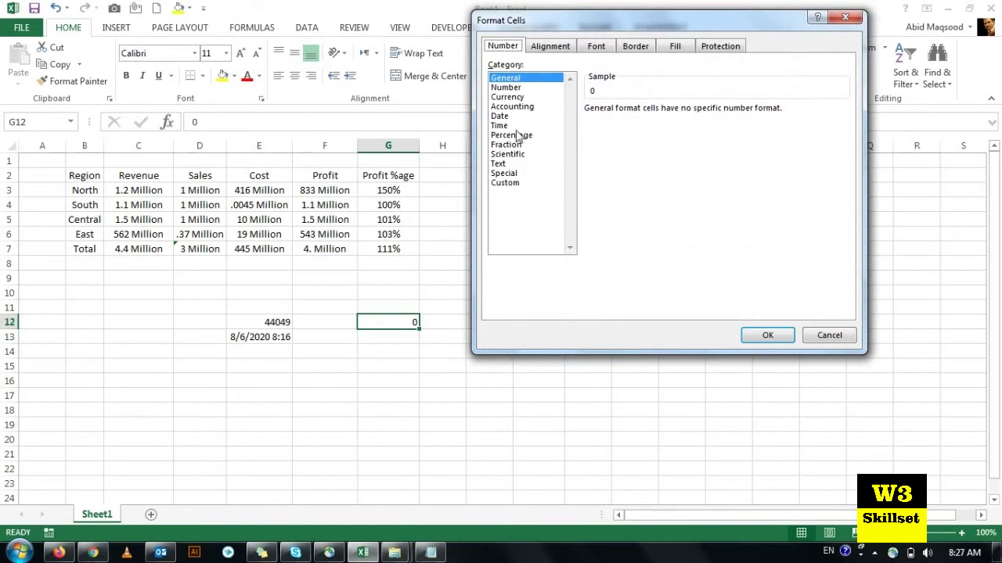
{"action": "left_click", "coordinate": [501, 116]}
{"action": "left_click", "coordinate": [771, 333]}
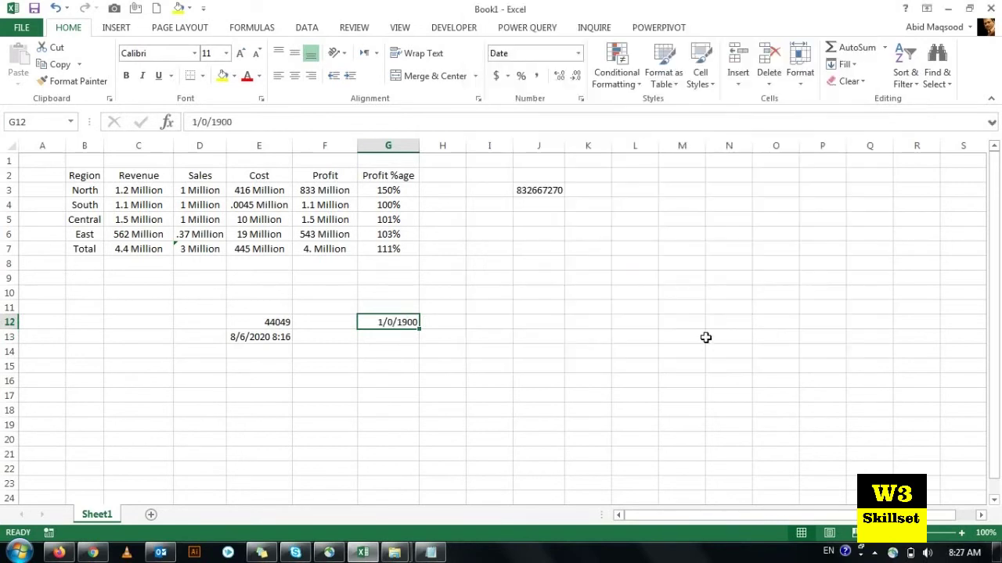
{"action": "left_click", "coordinate": [443, 368]}
{"action": "left_click", "coordinate": [387, 323]}
{"action": "double_click", "coordinate": [204, 123]}
{"action": "type", "text": "1"}
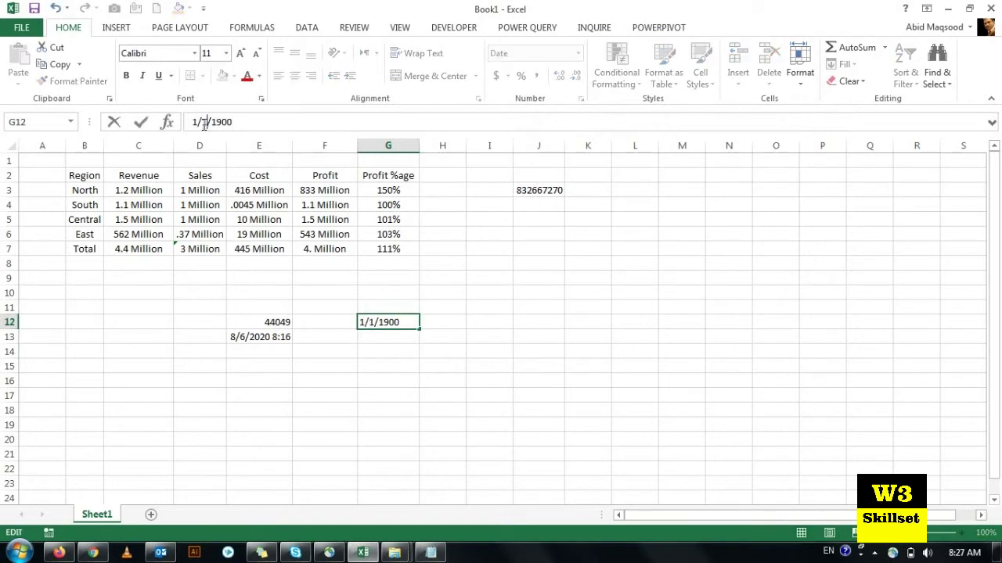
{"action": "key", "text": "Return"}
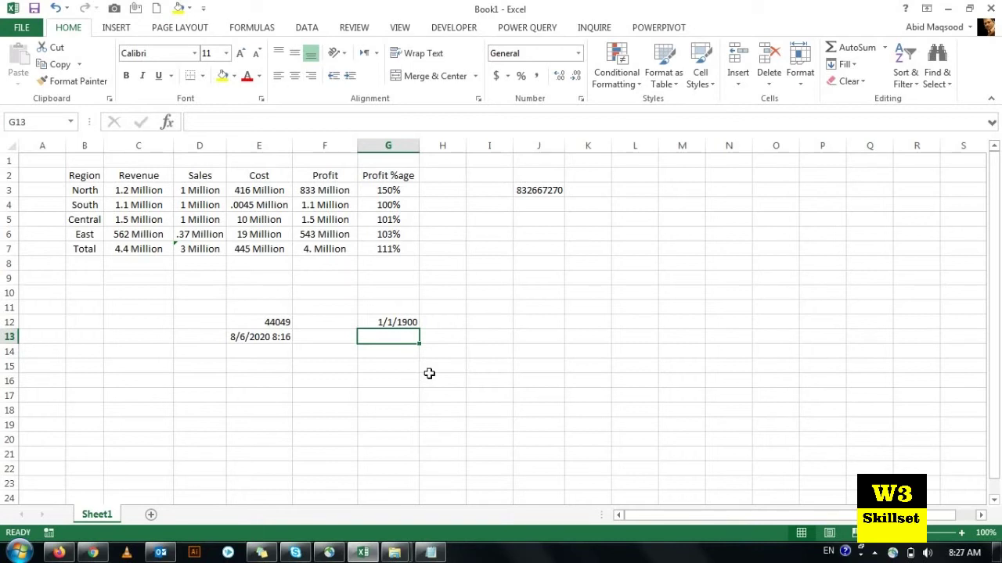
- Clear G12 and return to cell E12 holding 44049
{"action": "key", "text": "Up"}
{"action": "key", "text": "Left"}
{"action": "key", "text": "Left"}
{"action": "key", "text": "Right"}
{"action": "key", "text": "Right"}
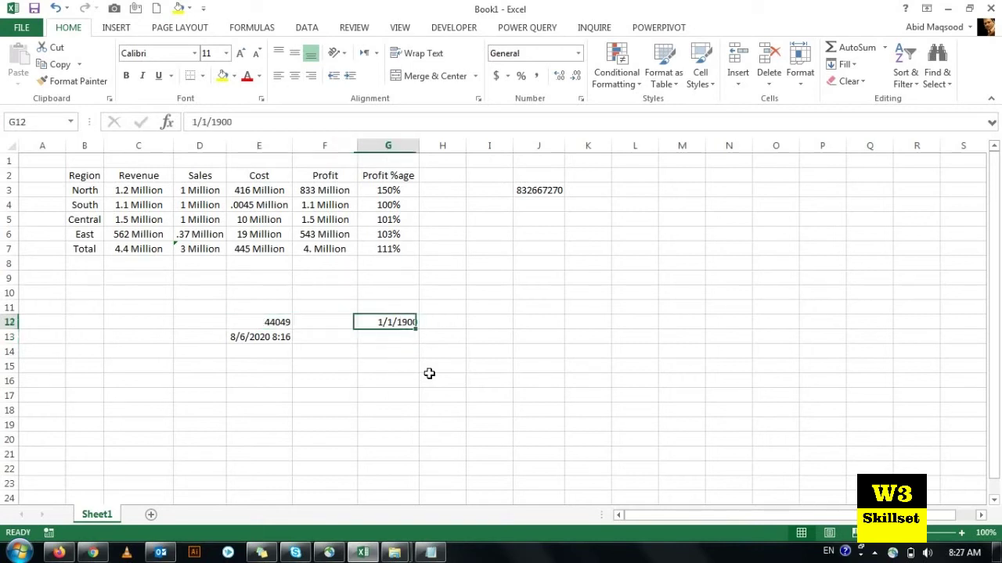
{"action": "key", "text": "Right"}
{"action": "key", "text": "Left"}
{"action": "key", "text": "Left"}
{"action": "key", "text": "Left"}
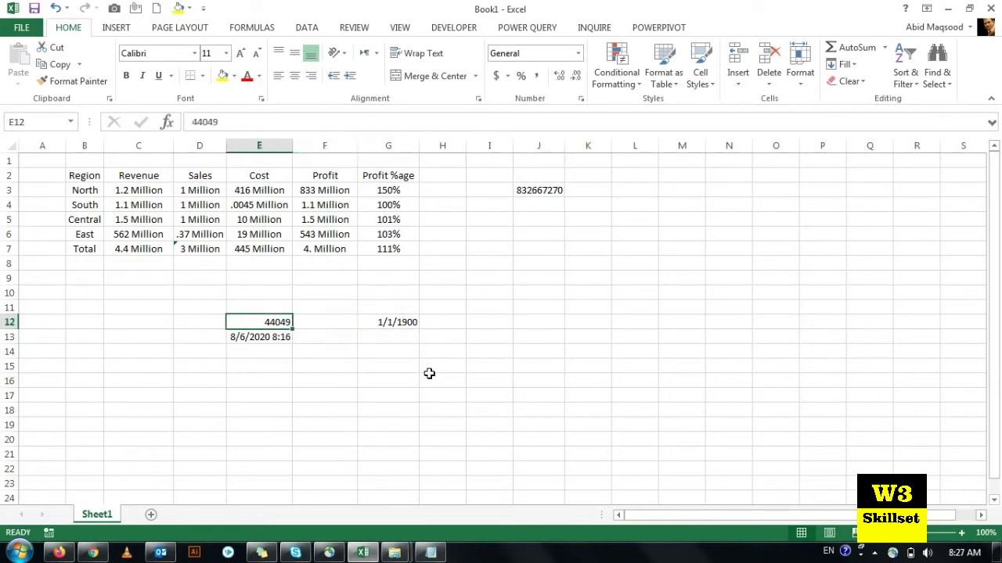
{"action": "key", "text": "Right"}
{"action": "key", "text": "Right"}
{"action": "key", "text": "Right"}
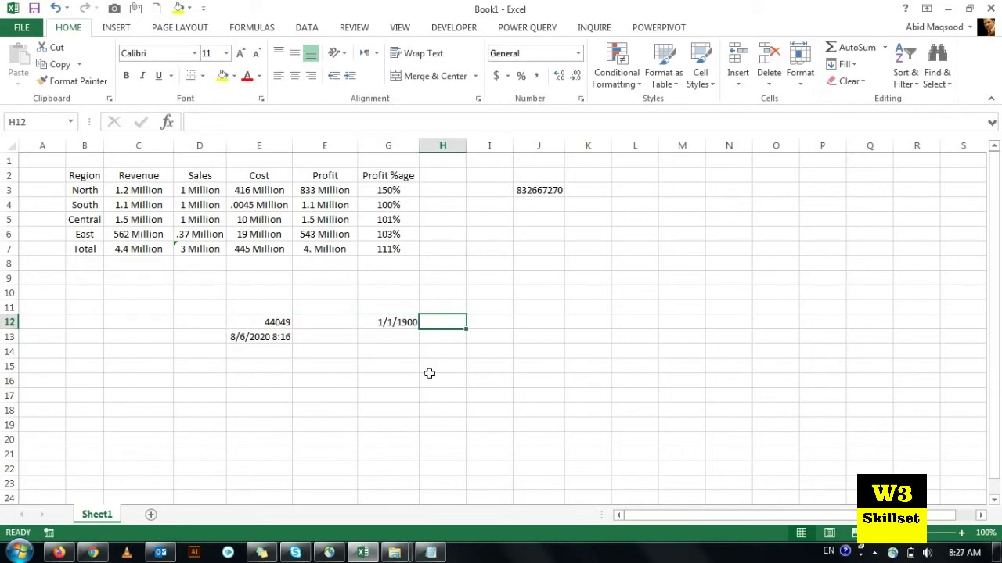
{"action": "key", "text": "Left"}
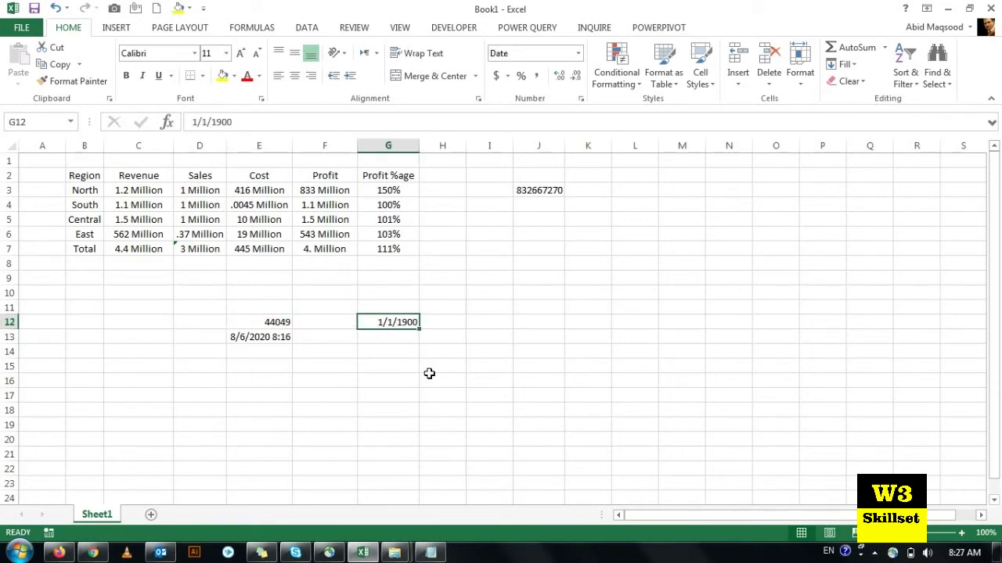
{"action": "key", "text": "Left"}
{"action": "key", "text": "Left"}
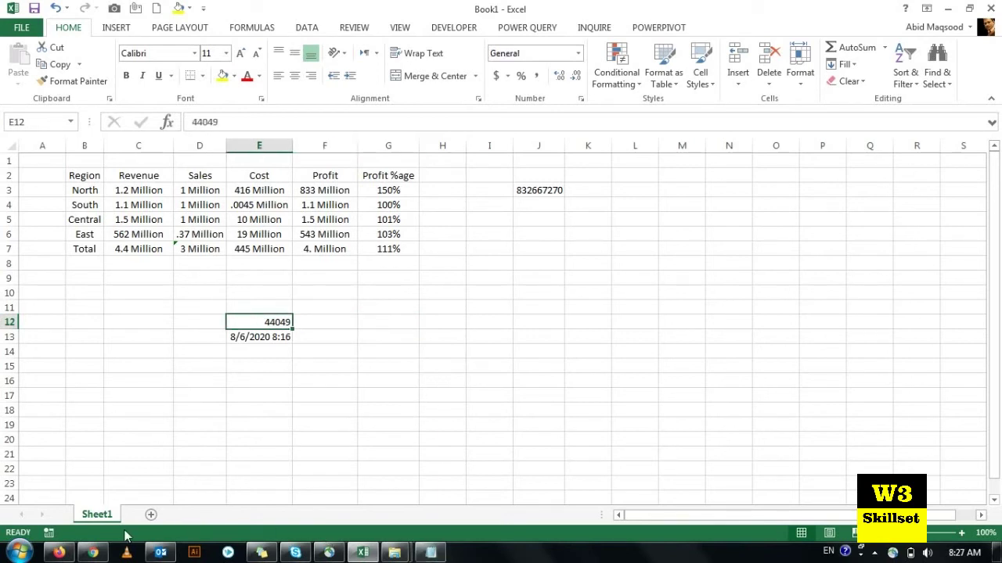
- Give E12 the custom format code dddd so it displays Thursday
{"action": "key", "text": "ctrl+1"}
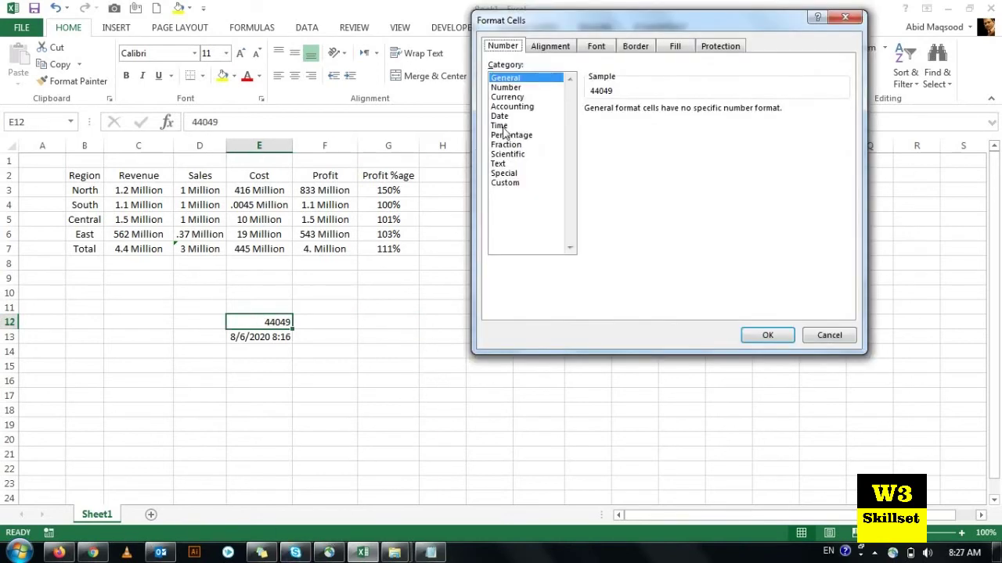
{"action": "left_click", "coordinate": [501, 116]}
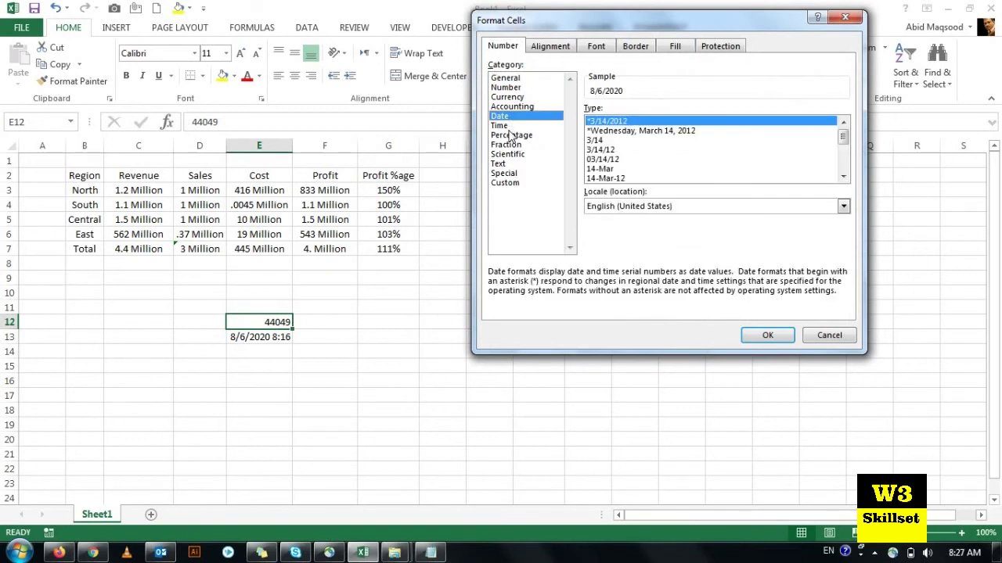
{"action": "left_click", "coordinate": [675, 131]}
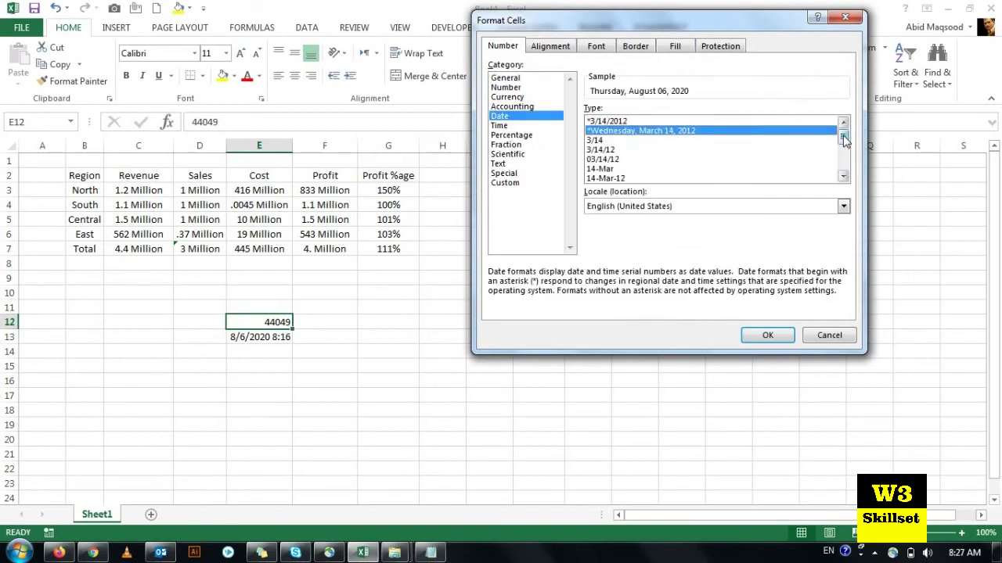
{"action": "left_click_drag", "start_coordinate": [844, 137], "coordinate": [844, 166]}
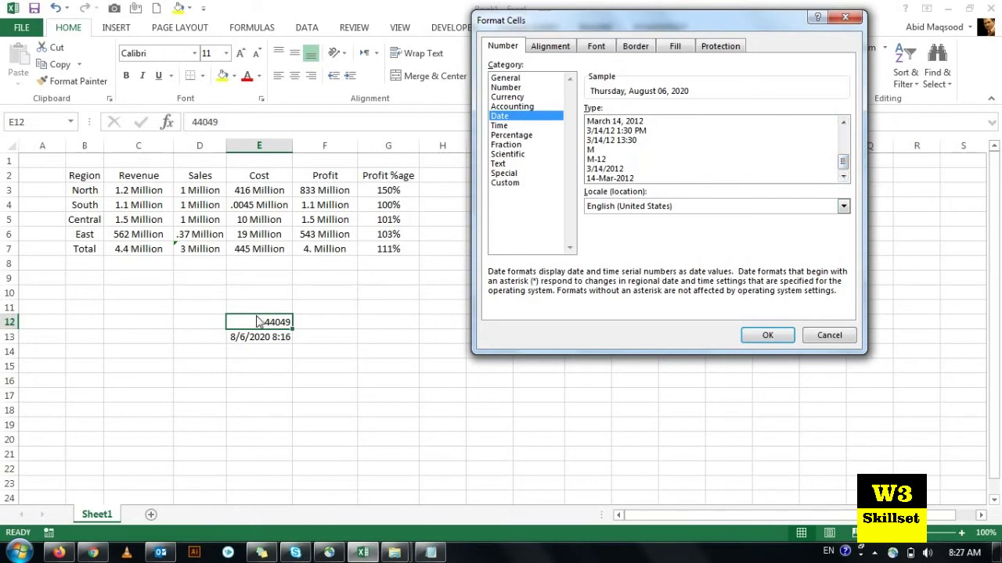
{"action": "left_click_drag", "start_coordinate": [843, 162], "coordinate": [843, 137]}
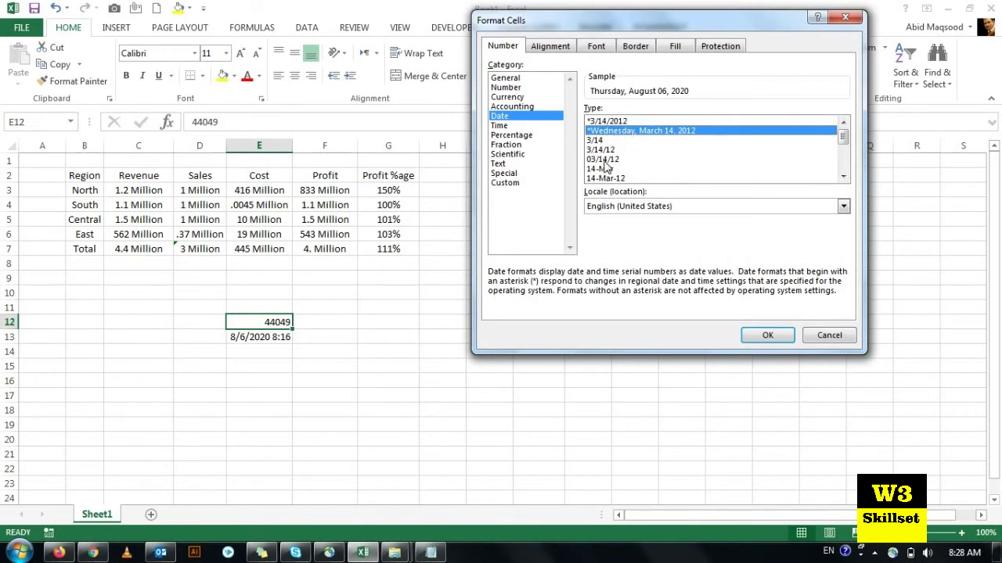
{"action": "left_click", "coordinate": [507, 184]}
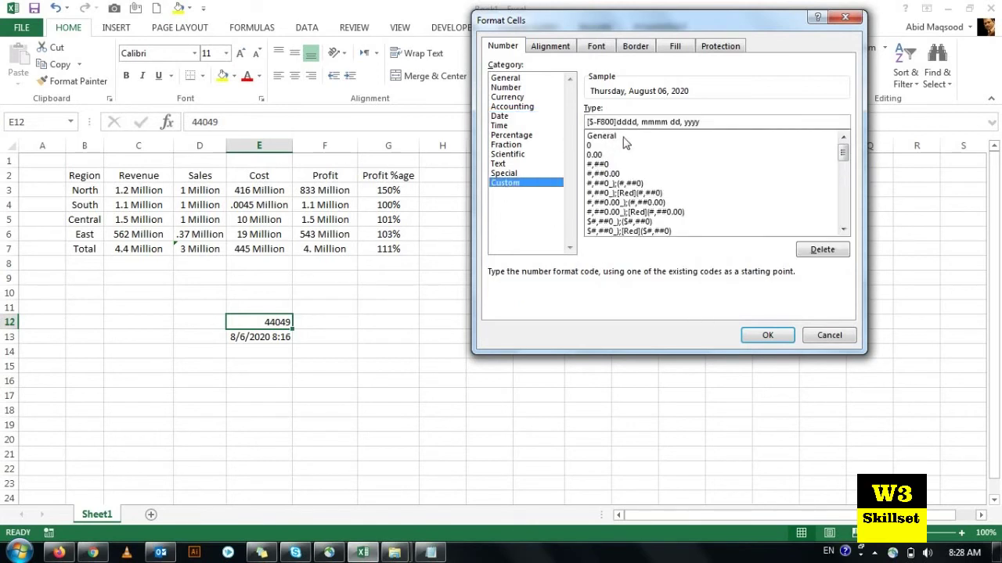
{"action": "left_click_drag", "start_coordinate": [720, 119], "coordinate": [558, 123]}
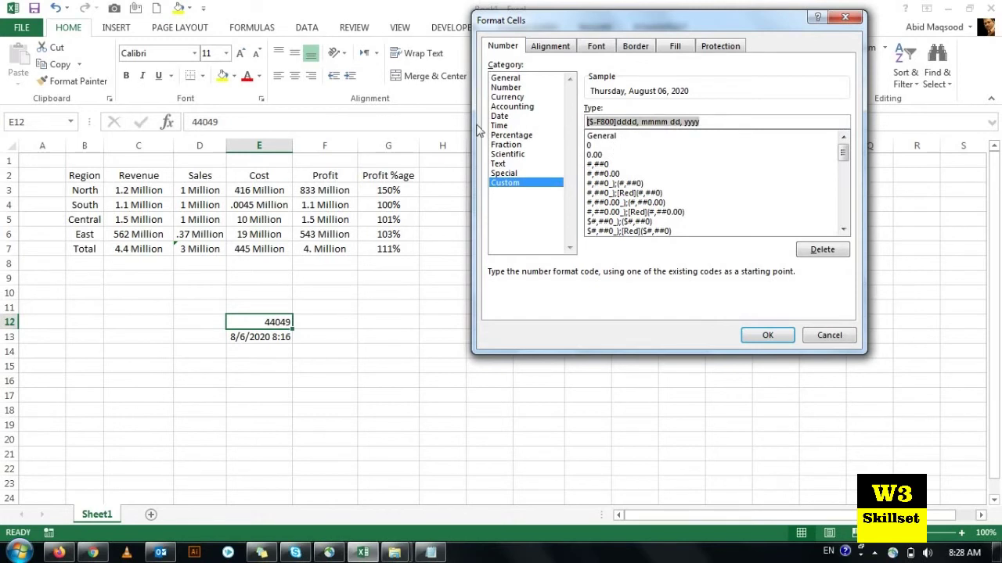
{"action": "type", "text": "d"}
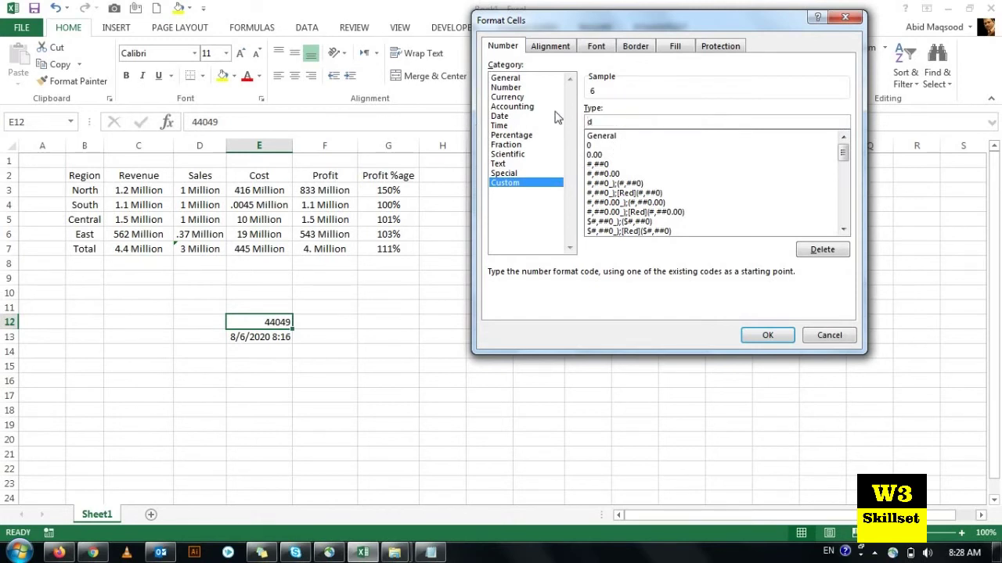
{"action": "type", "text": "d"}
{"action": "left_click", "coordinate": [767, 334]}
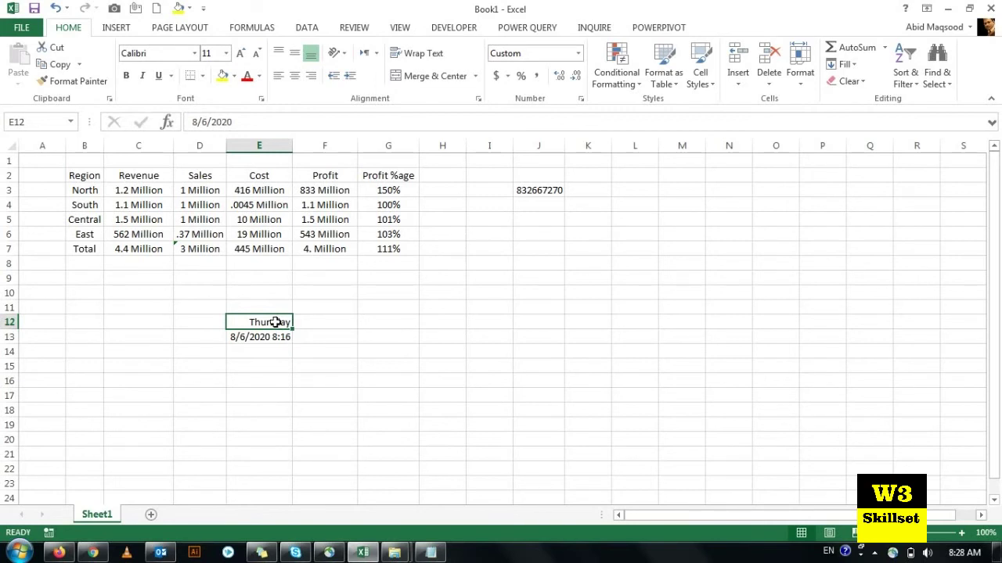
- Change E12's custom code from dddd to mmmm so it shows August
{"action": "key", "text": "ctrl+1"}
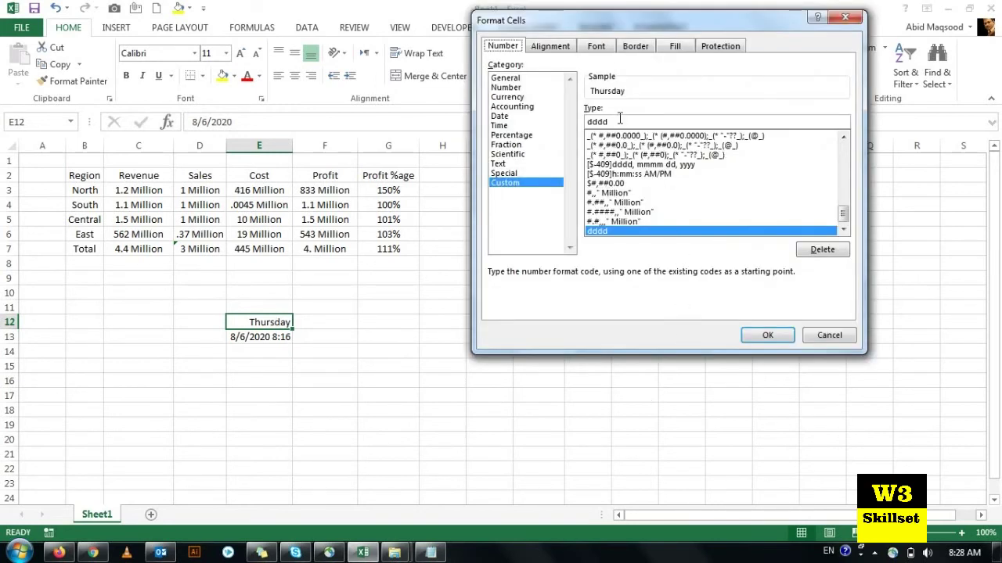
{"action": "left_click_drag", "start_coordinate": [619, 118], "coordinate": [573, 121]}
{"action": "type", "text": "m"}
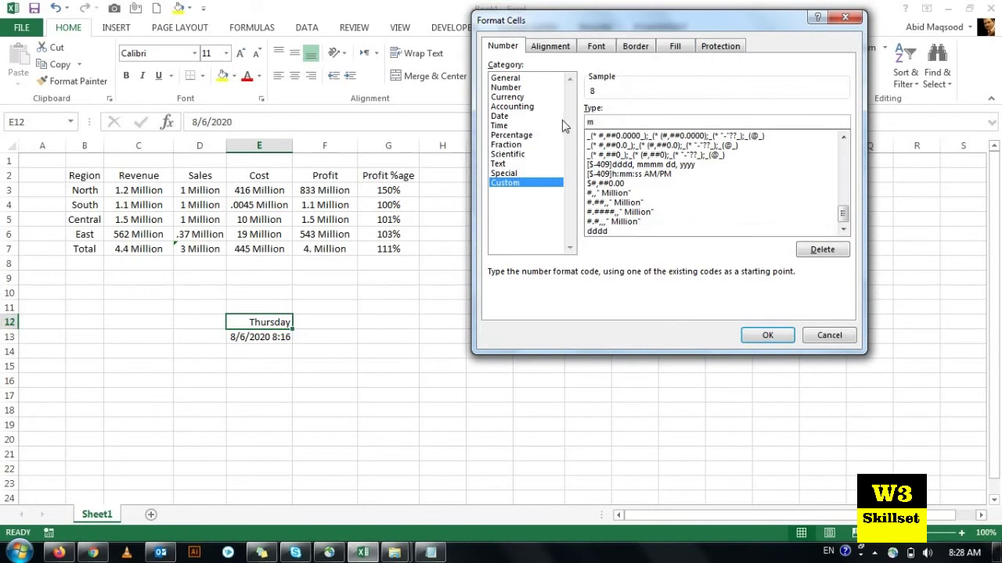
{"action": "type", "text": "mmm"}
{"action": "left_click", "coordinate": [768, 336]}
{"action": "left_click", "coordinate": [278, 337]}
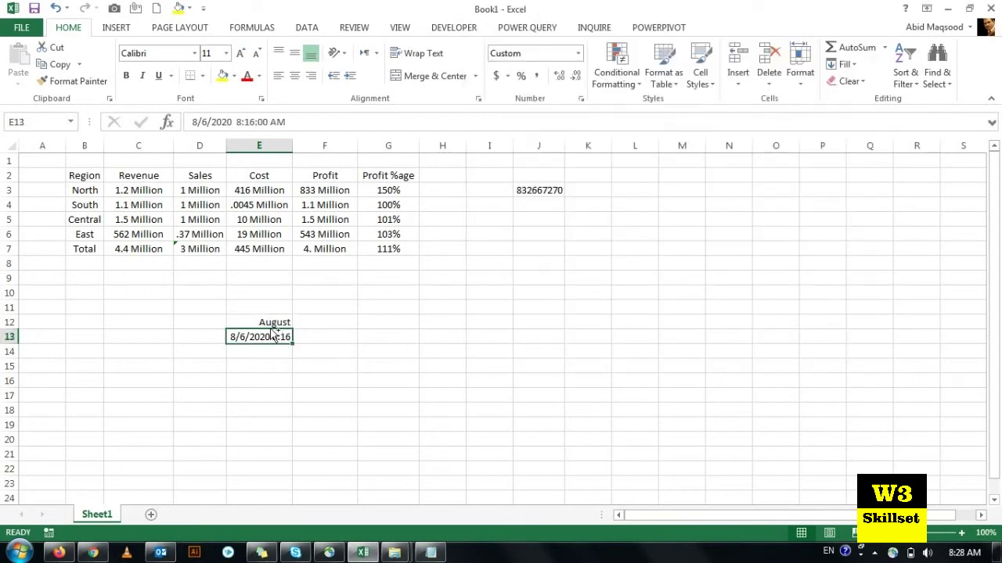
{"action": "key", "text": "ctrl+1"}
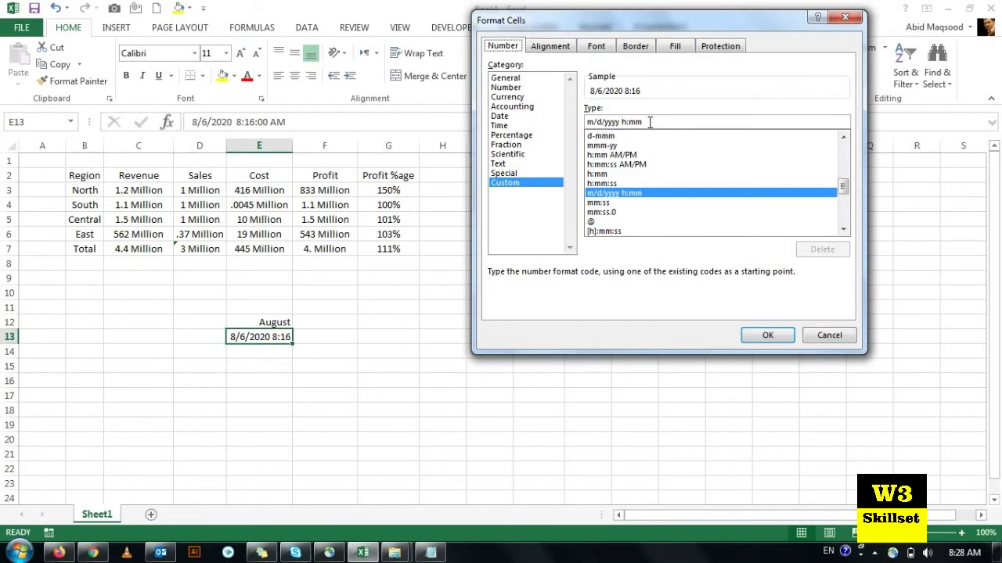
- Replace E13's m/d/yyyy h:mm code with yyyy to display just 2020
{"action": "left_click_drag", "start_coordinate": [650, 122], "coordinate": [538, 122]}
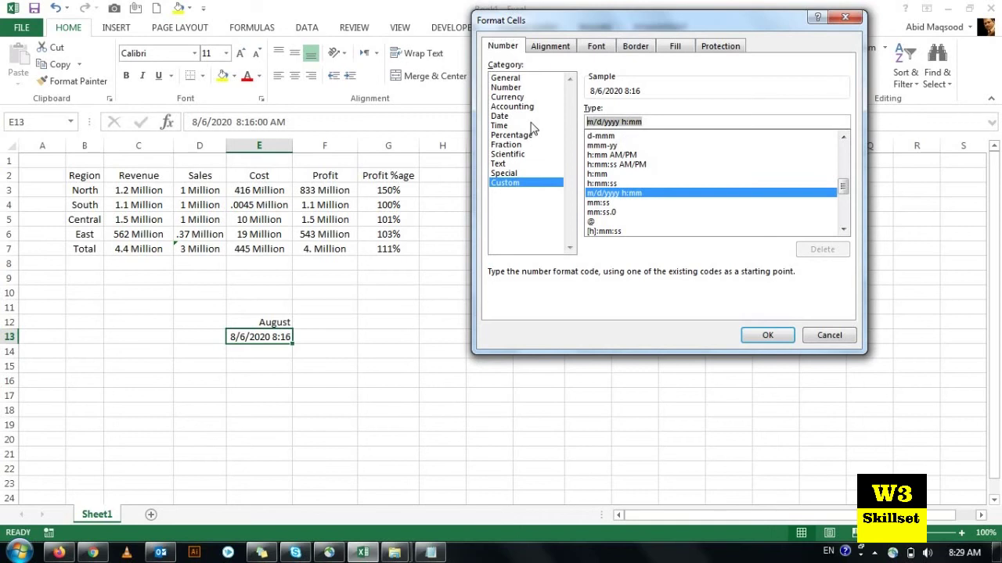
{"action": "type", "text": "yyy"}
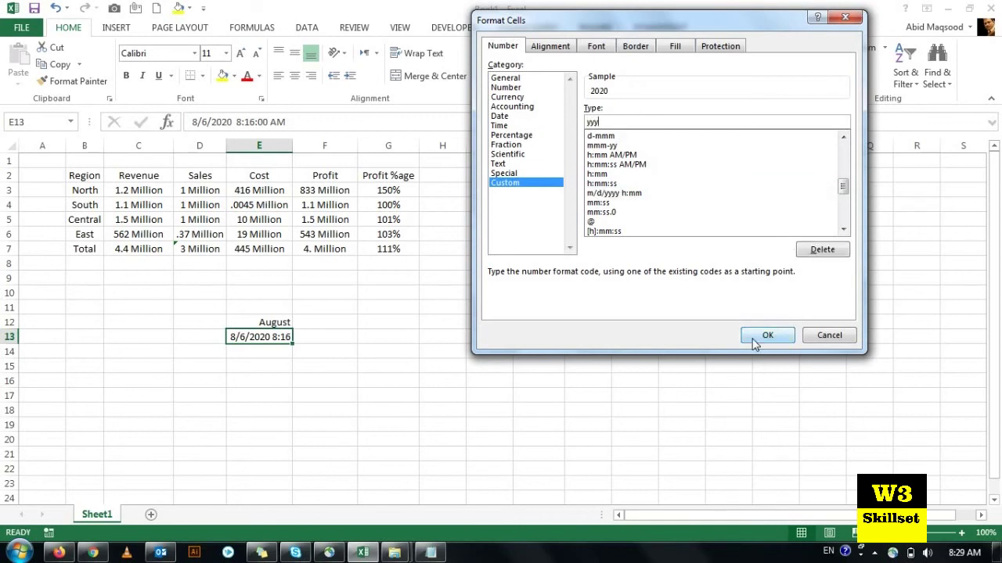
{"action": "left_click", "coordinate": [763, 336]}
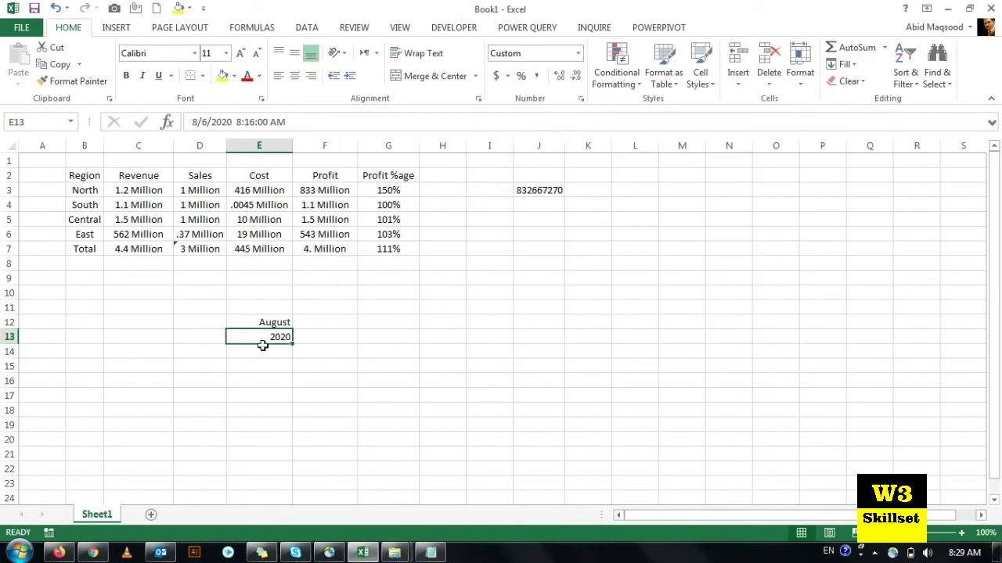
{"action": "left_click_drag", "start_coordinate": [257, 321], "coordinate": [261, 335]}
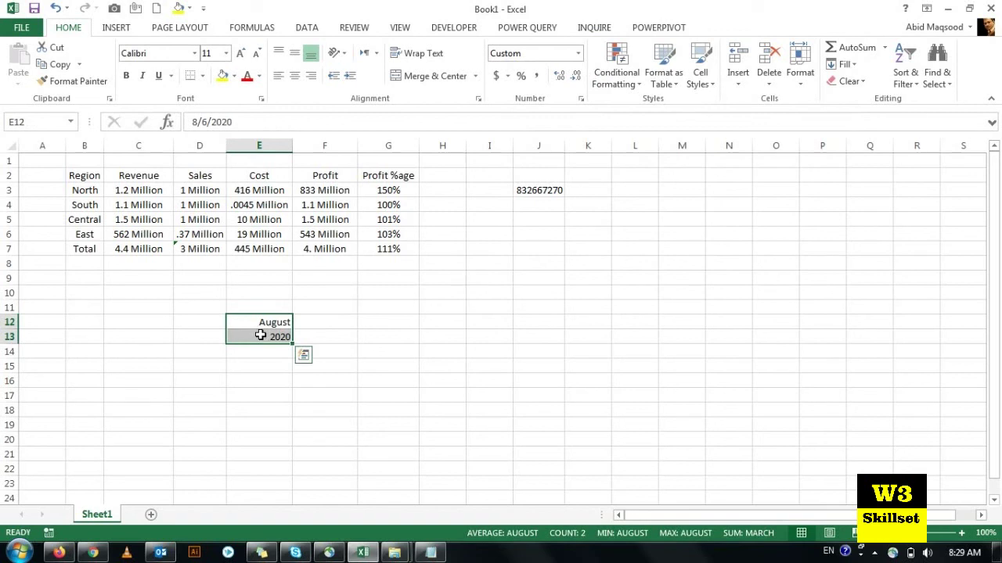